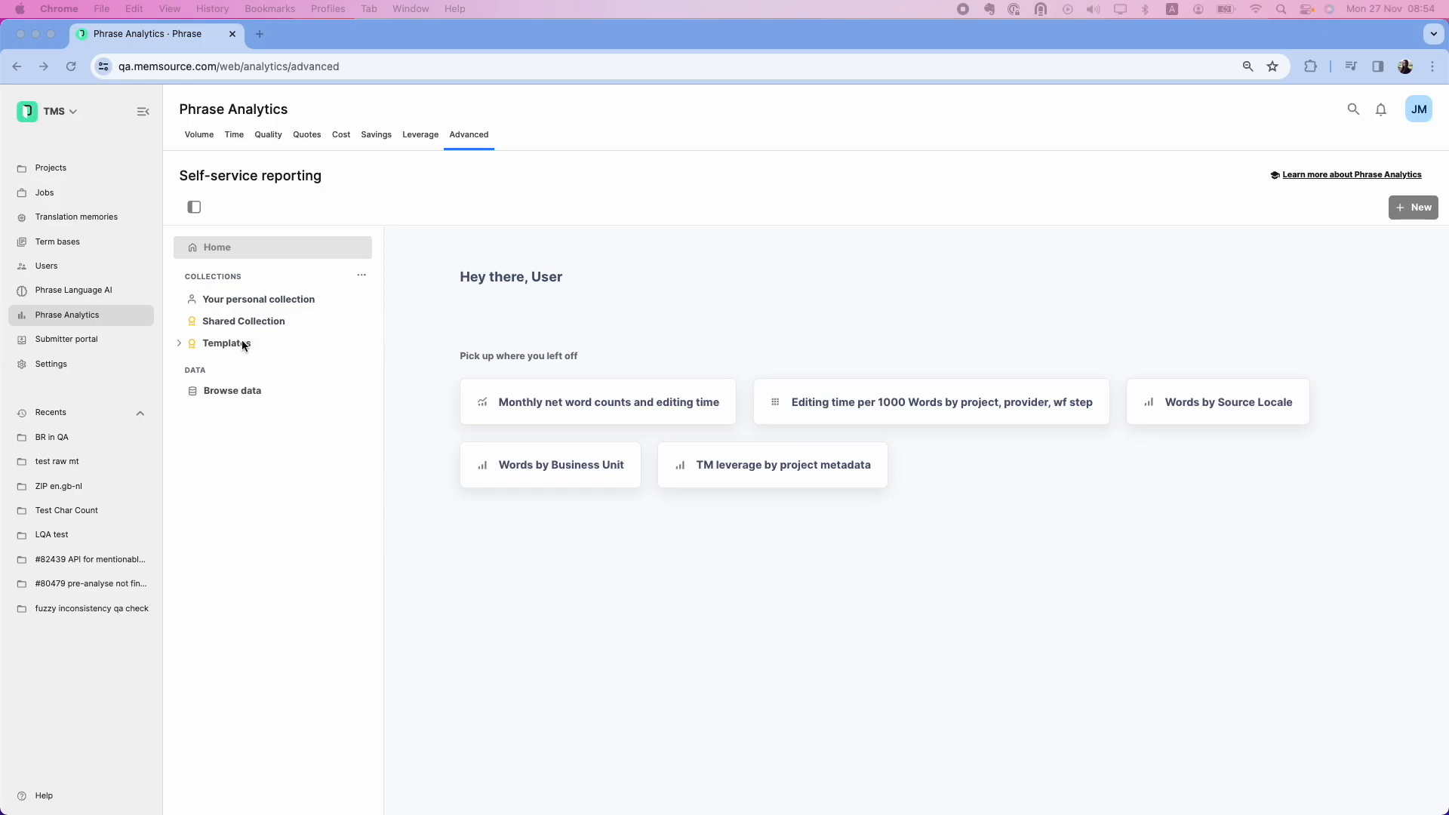
# Open Your personal collection in Phrase Analytics
pyautogui.click(245, 302)
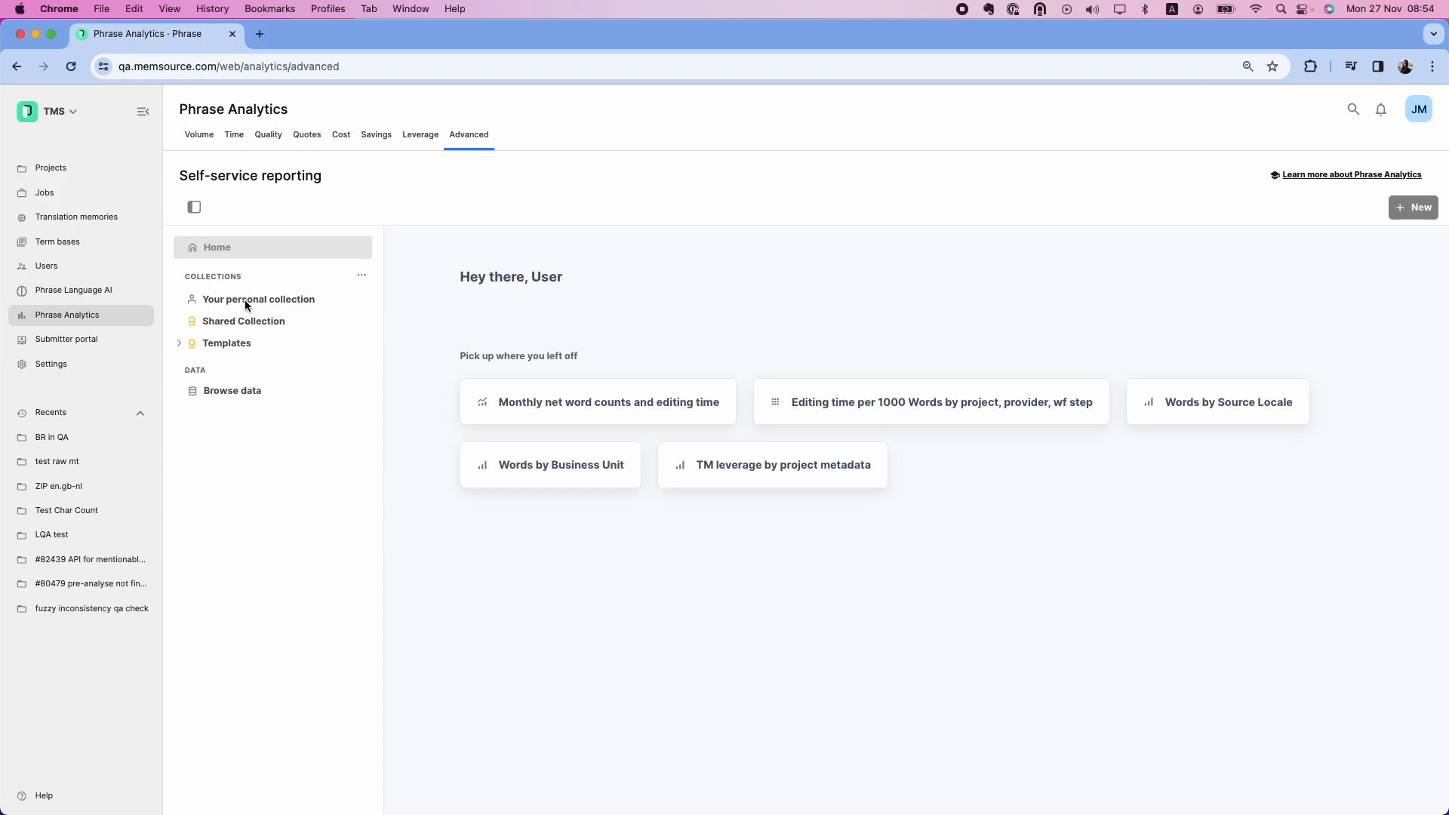
pyautogui.click(244, 302)
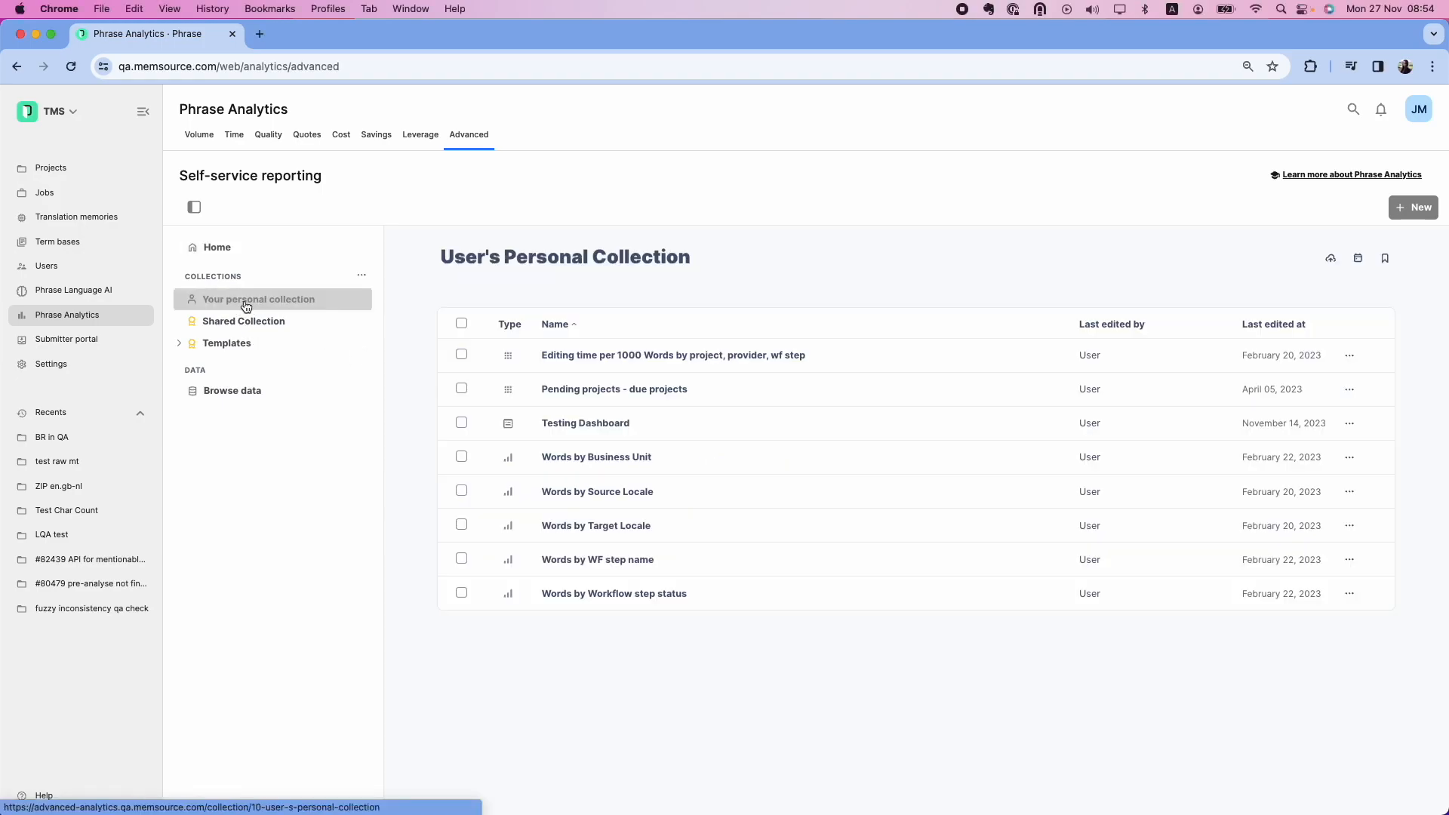
# Select Words by Business Unit, move it to the Shared Collection, and view that collection
pyautogui.click(462, 457)
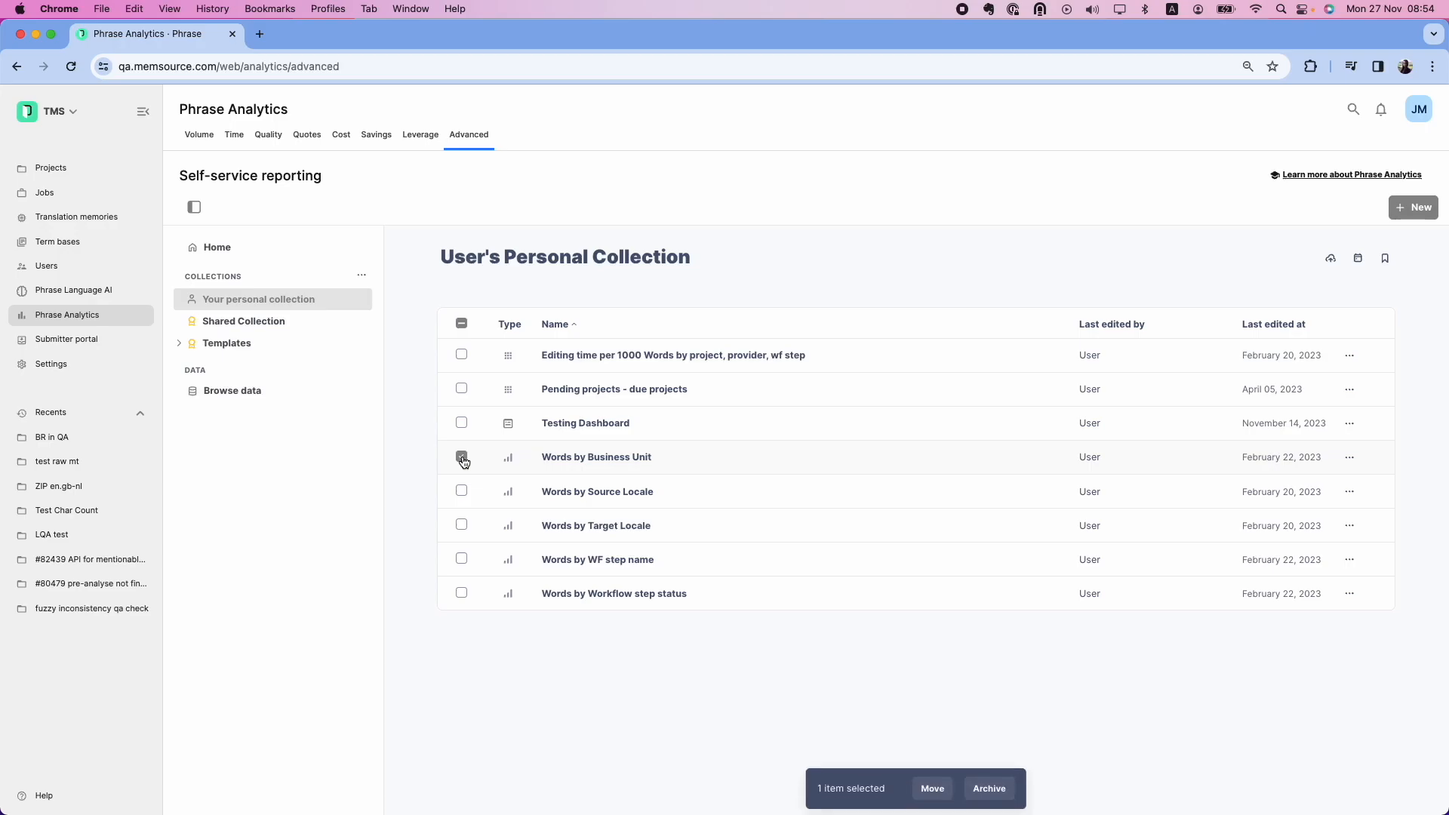
pyautogui.click(1350, 460)
pyautogui.click(1303, 528)
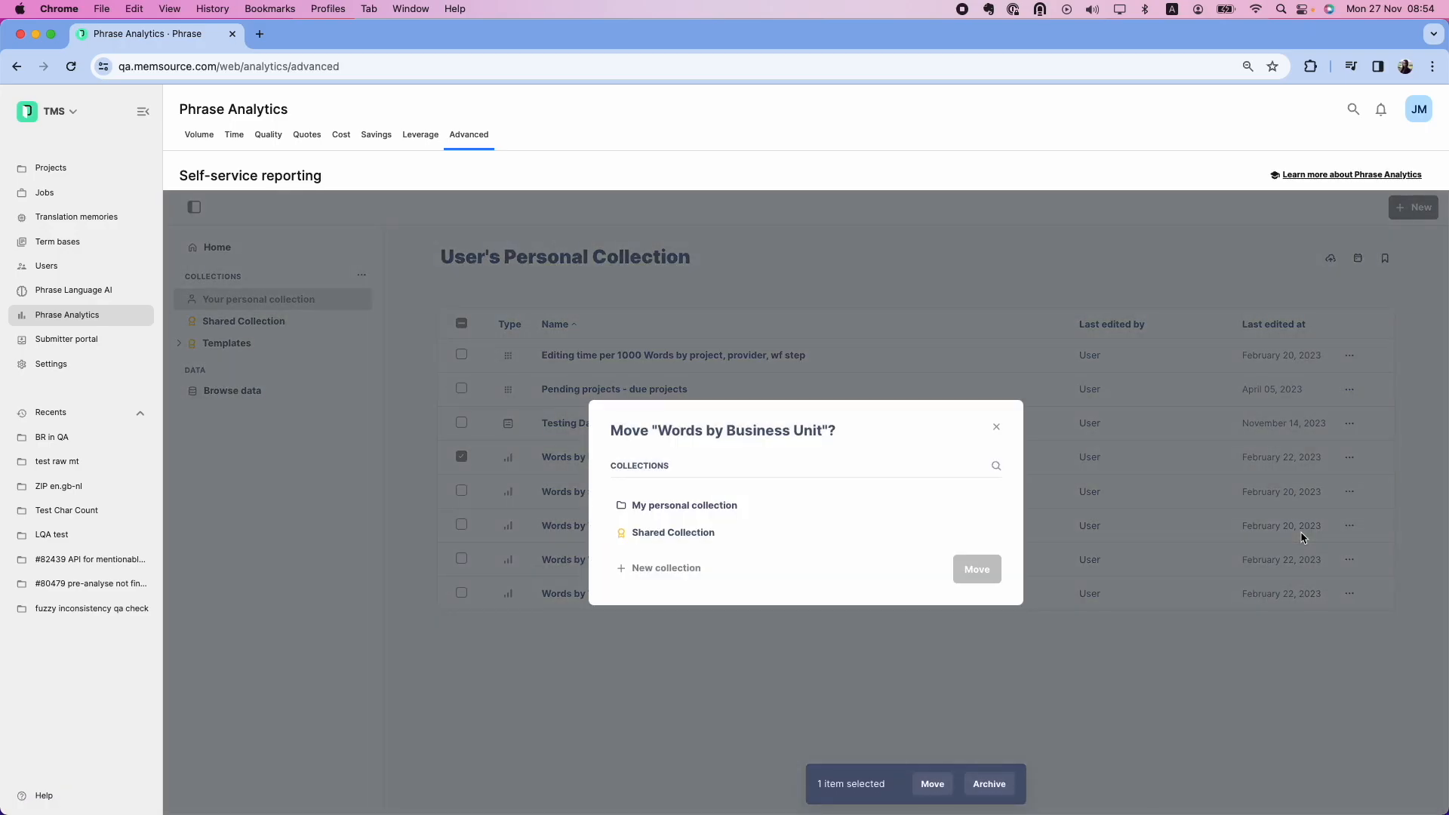
pyautogui.click(702, 535)
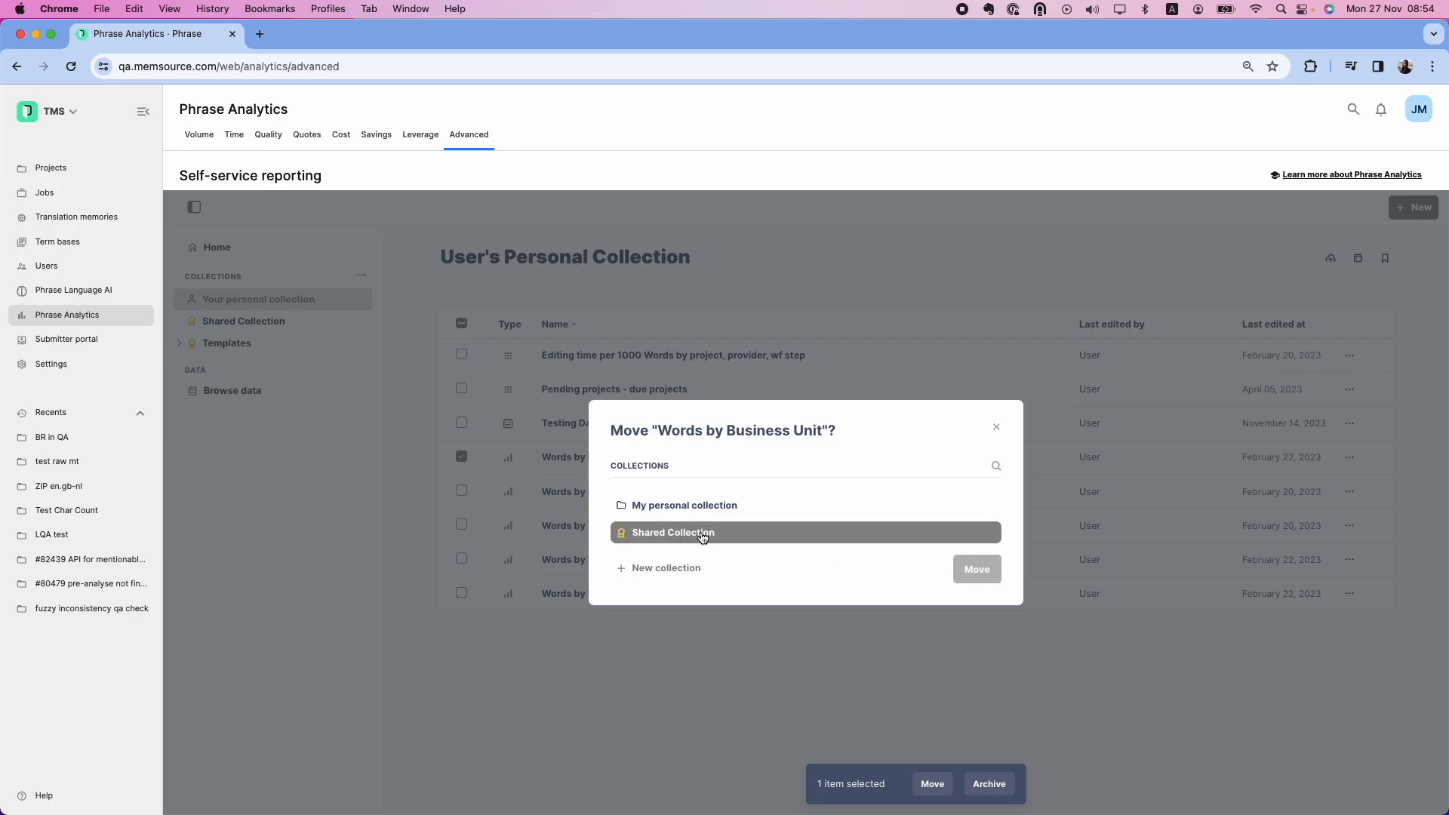
pyautogui.click(978, 570)
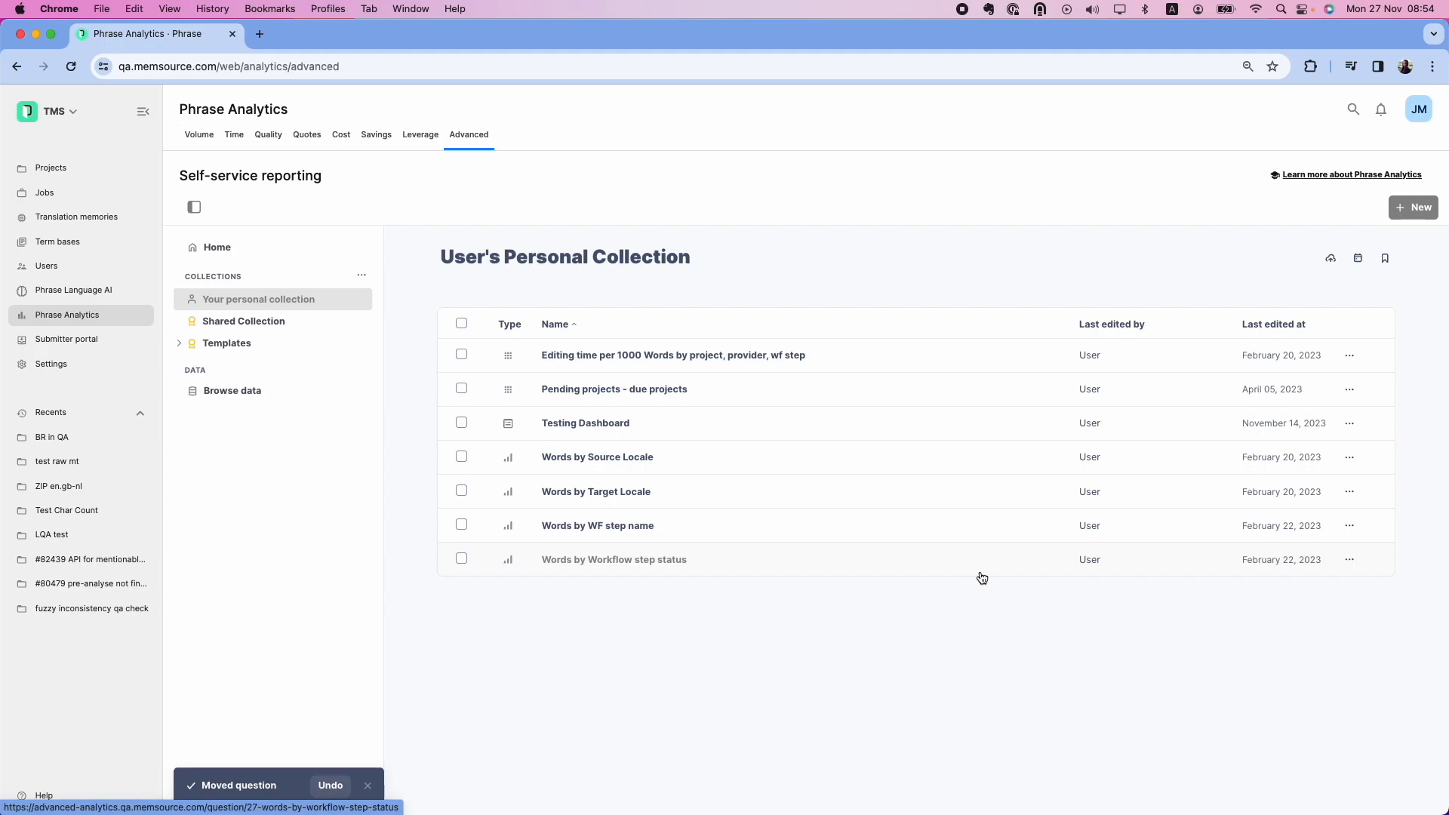
pyautogui.click(302, 330)
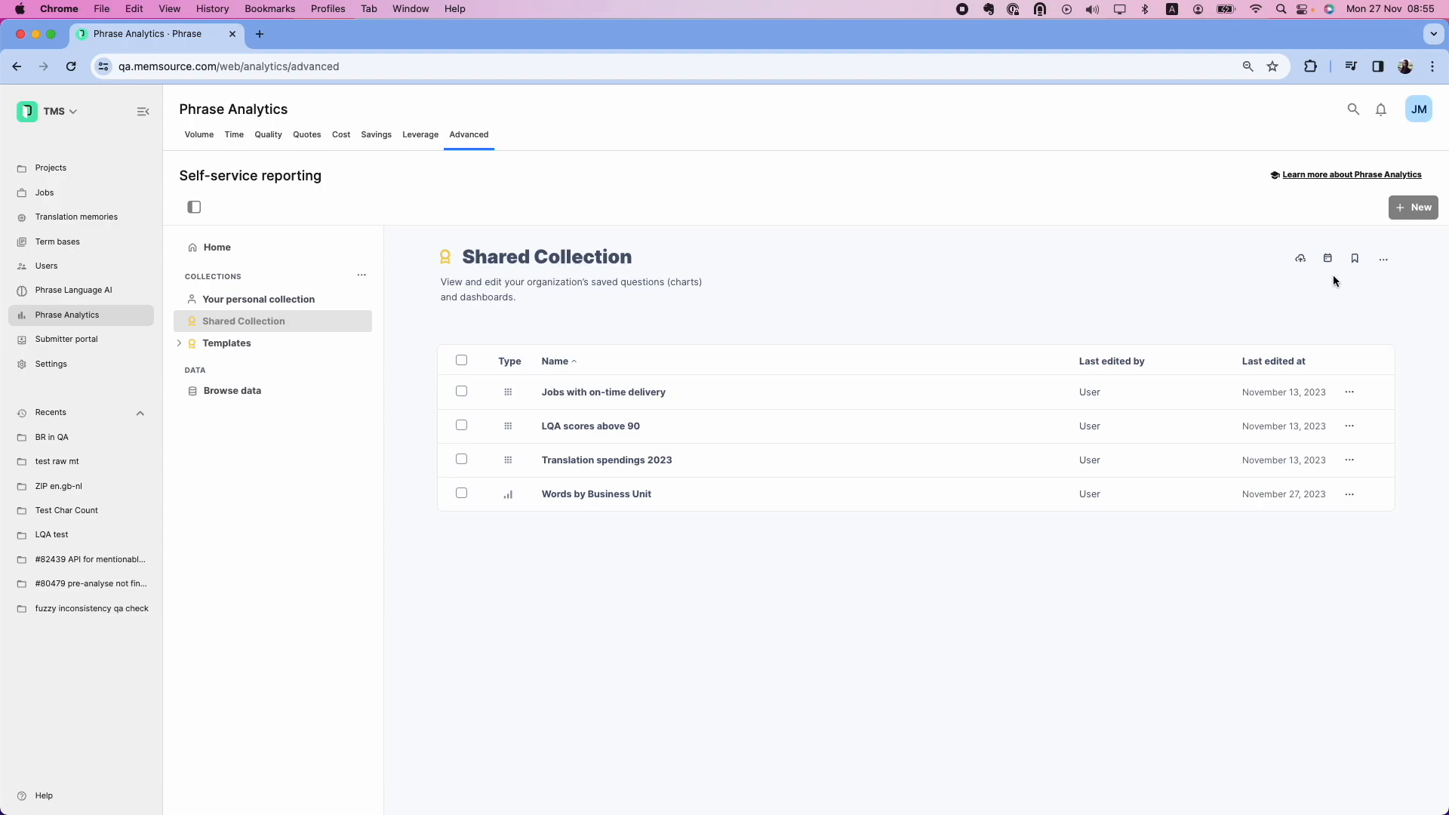
# Start a new question using the ANALYTICS Volume V1 table
pyautogui.click(1421, 210)
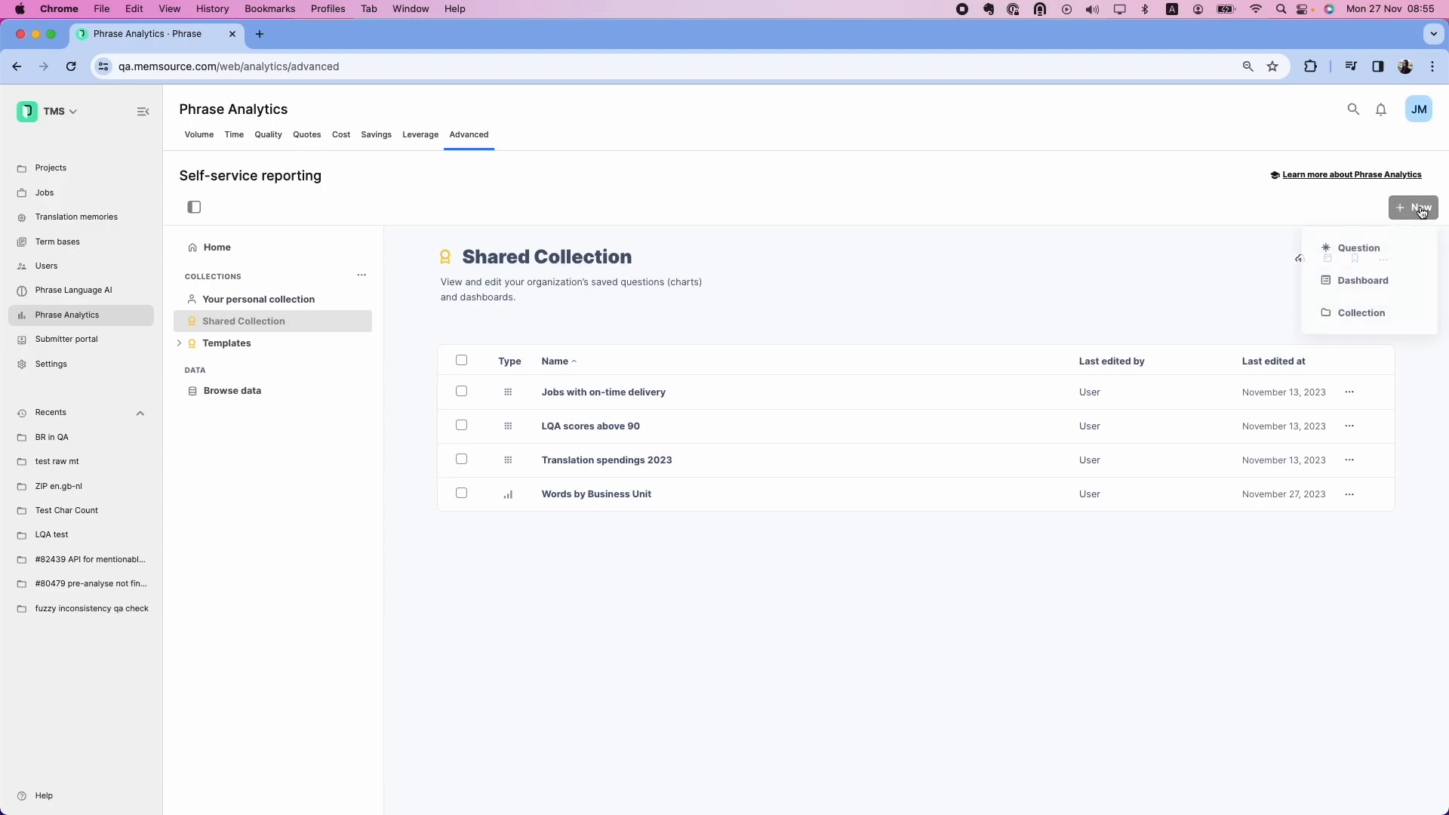
pyautogui.click(1385, 246)
pyautogui.click(366, 384)
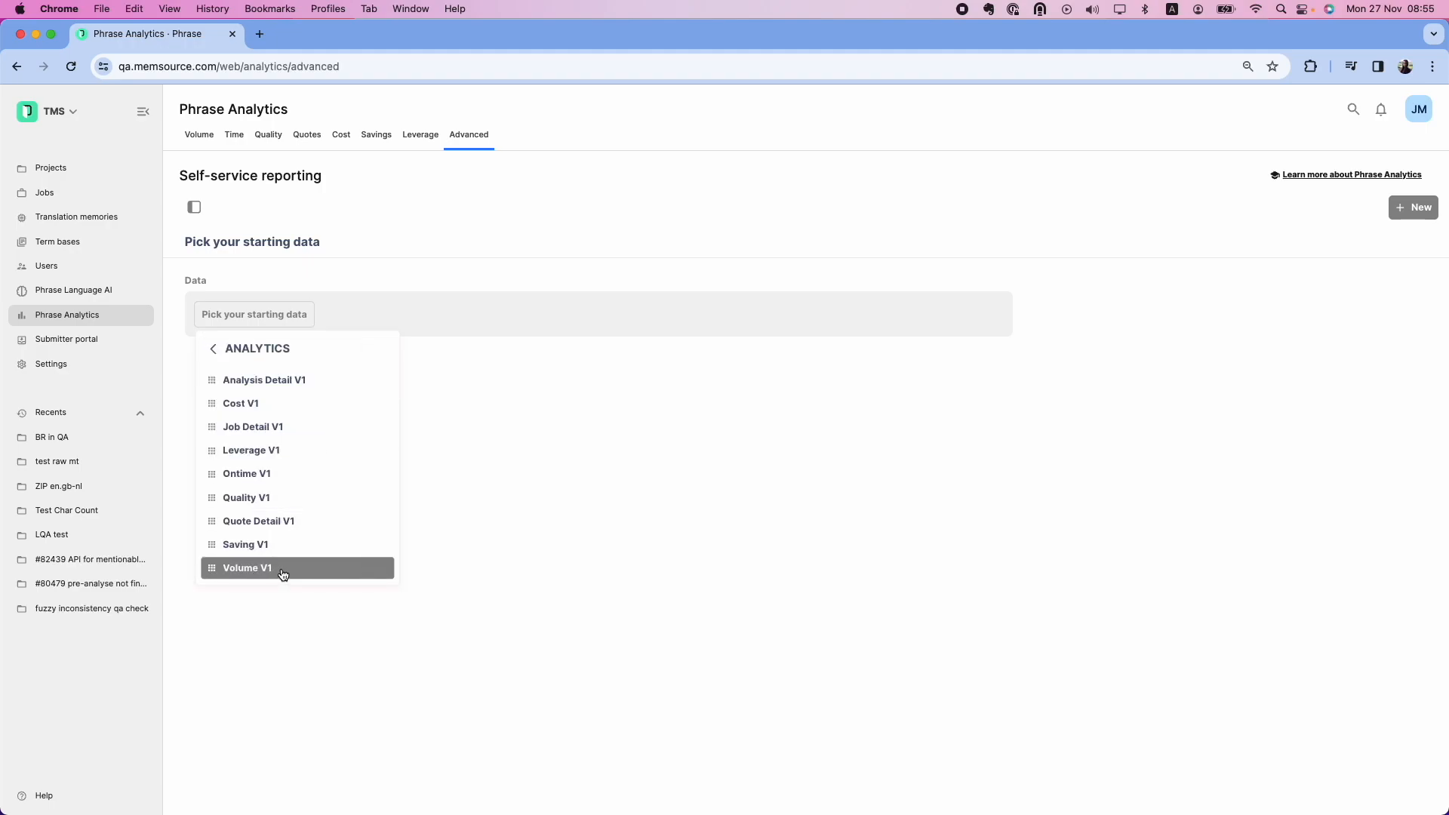
pyautogui.click(283, 572)
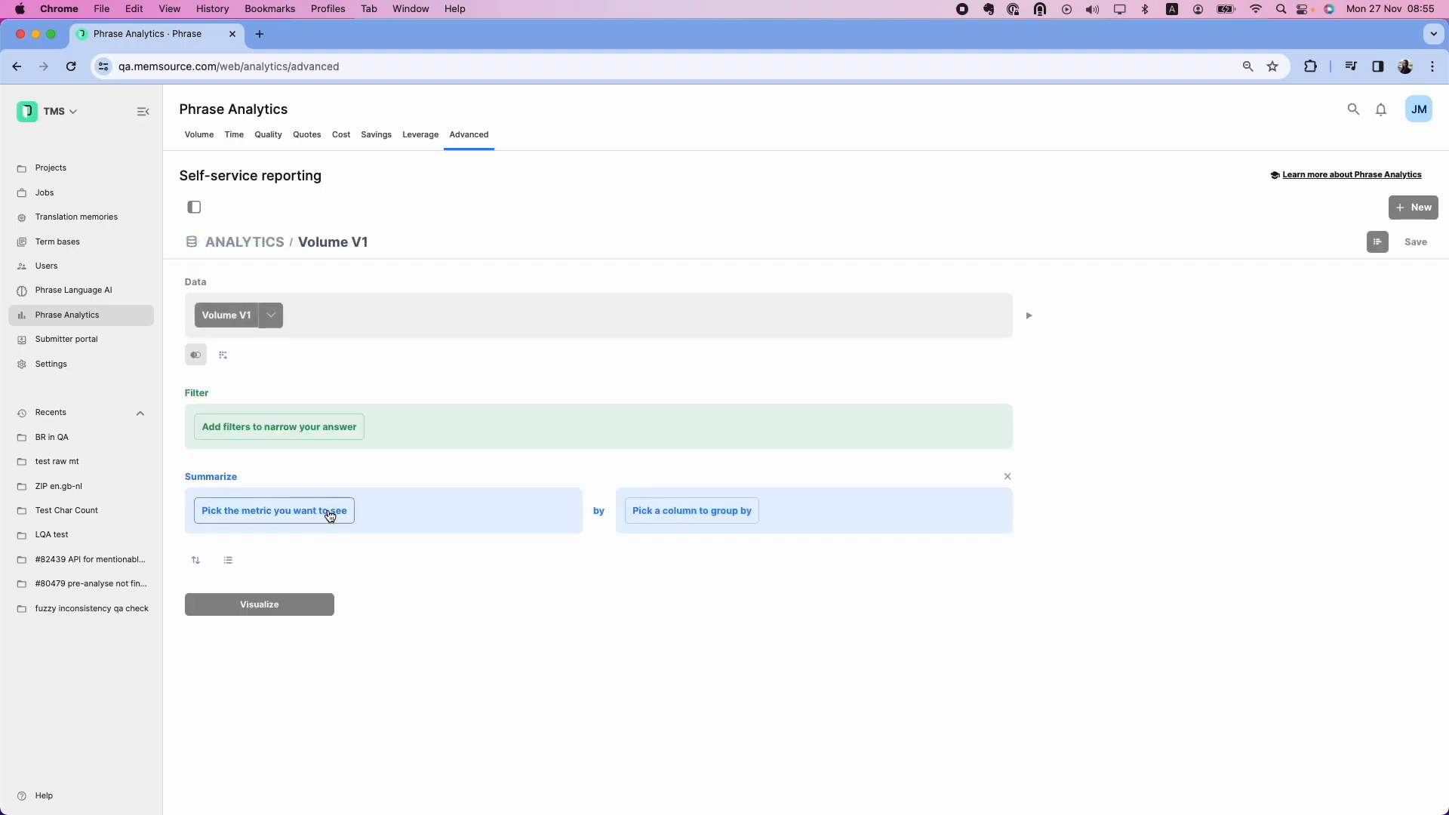
# Summarize Sum of Words processed, grouped by Language pair
pyautogui.click(329, 516)
pyautogui.click(307, 600)
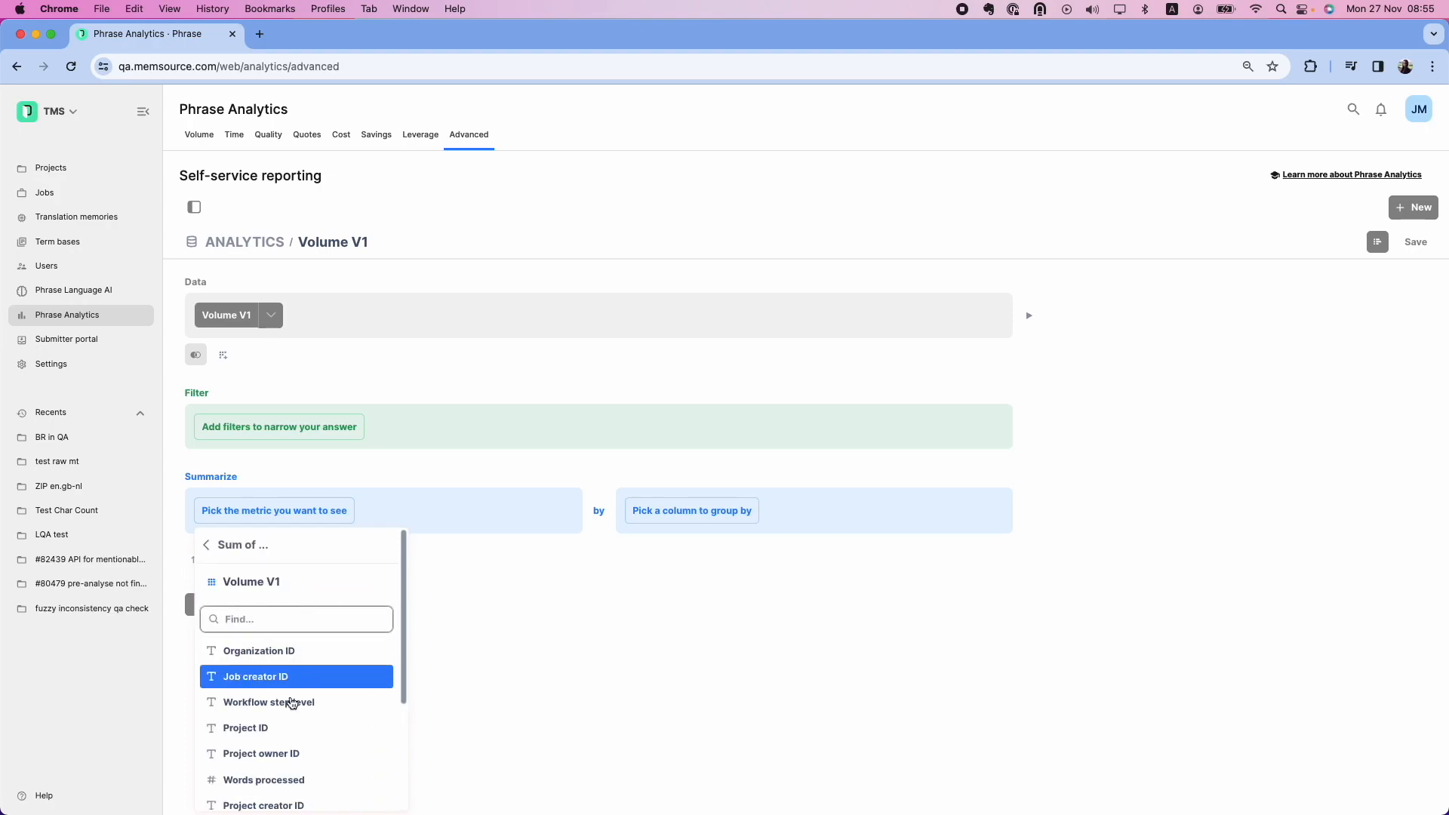
pyautogui.click(322, 780)
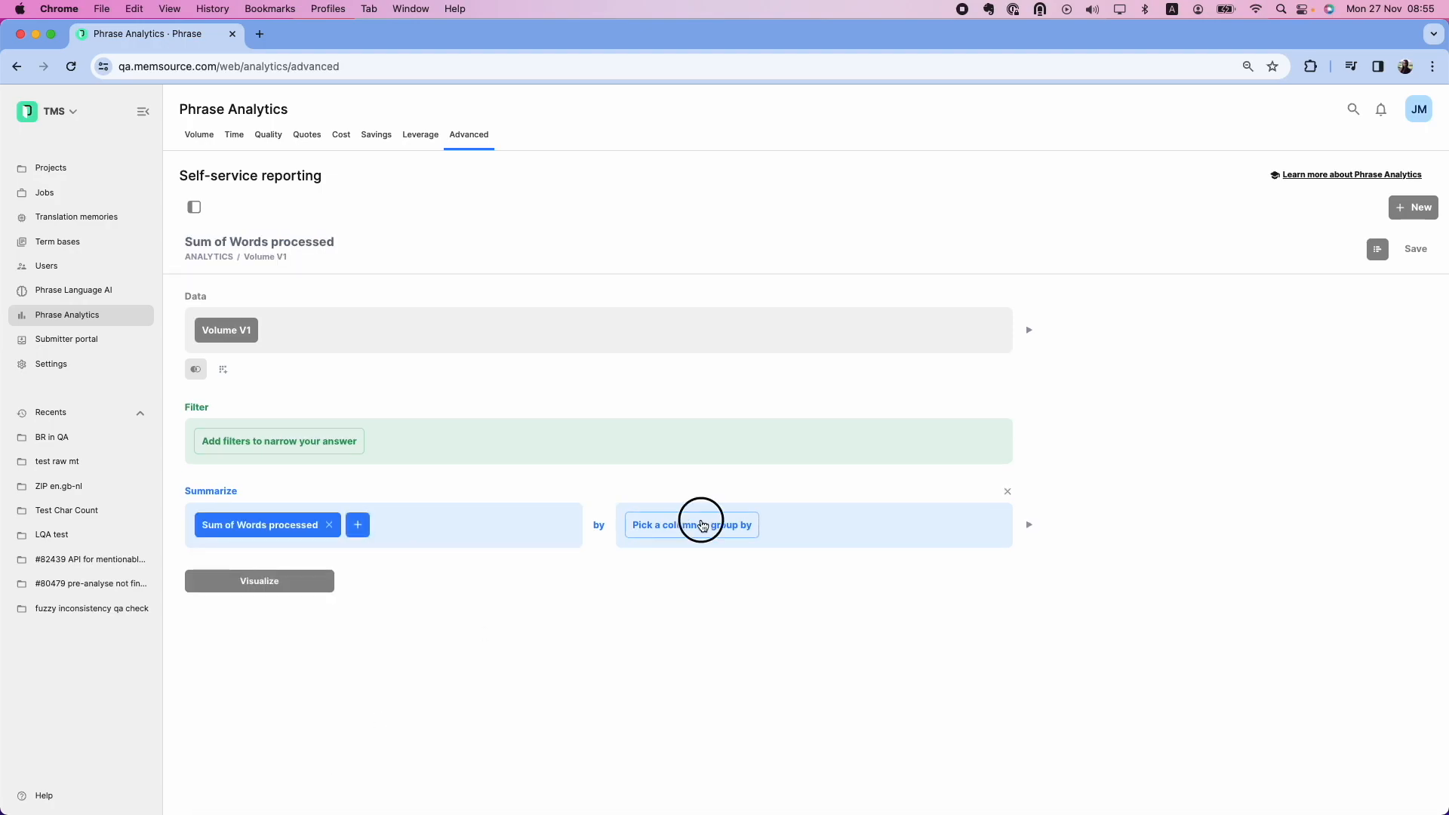
pyautogui.click(701, 526)
pyautogui.click(728, 313)
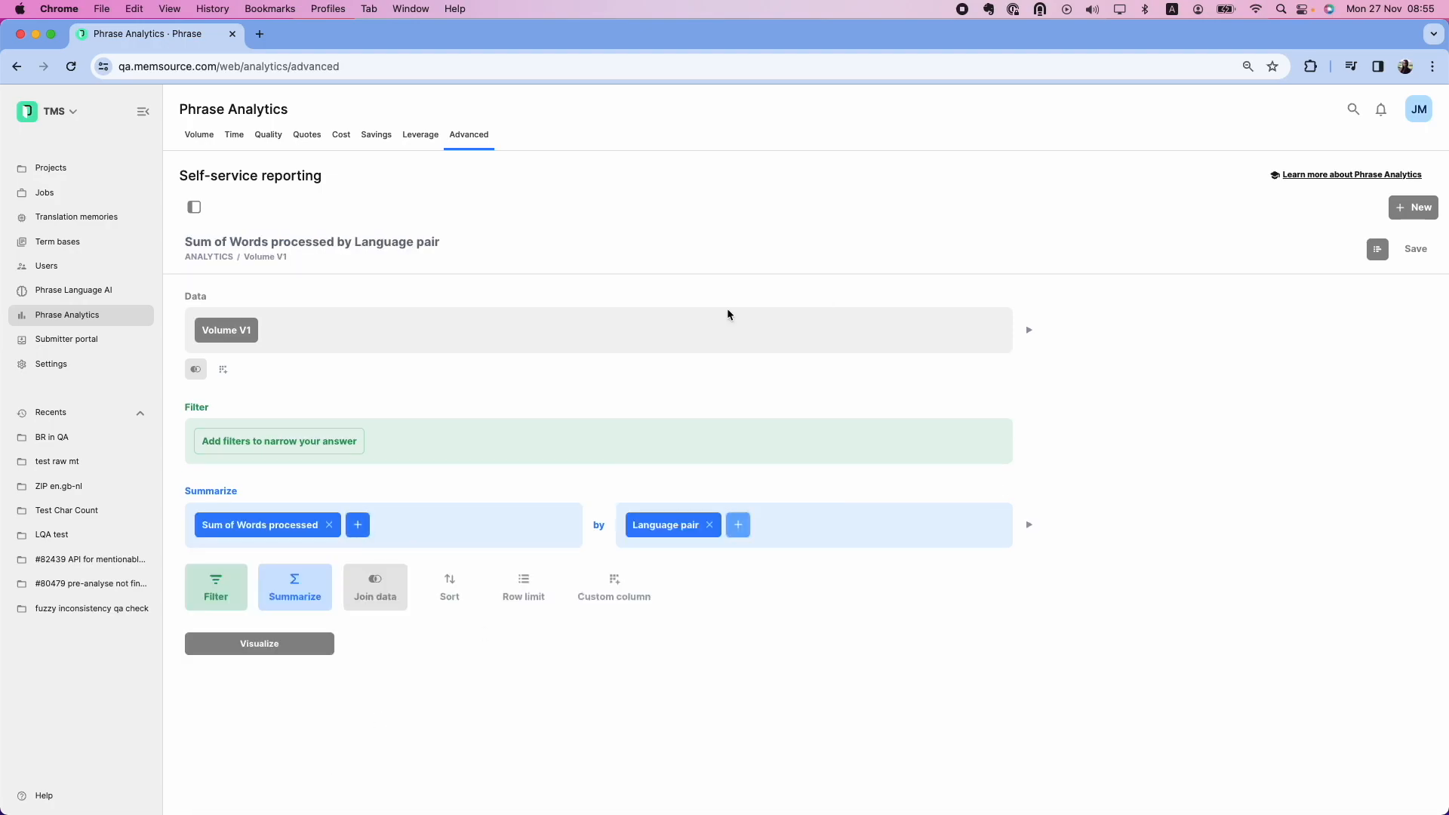
# Filter to jobs with Date job created in the last 7 days and visualize
pyautogui.click(240, 438)
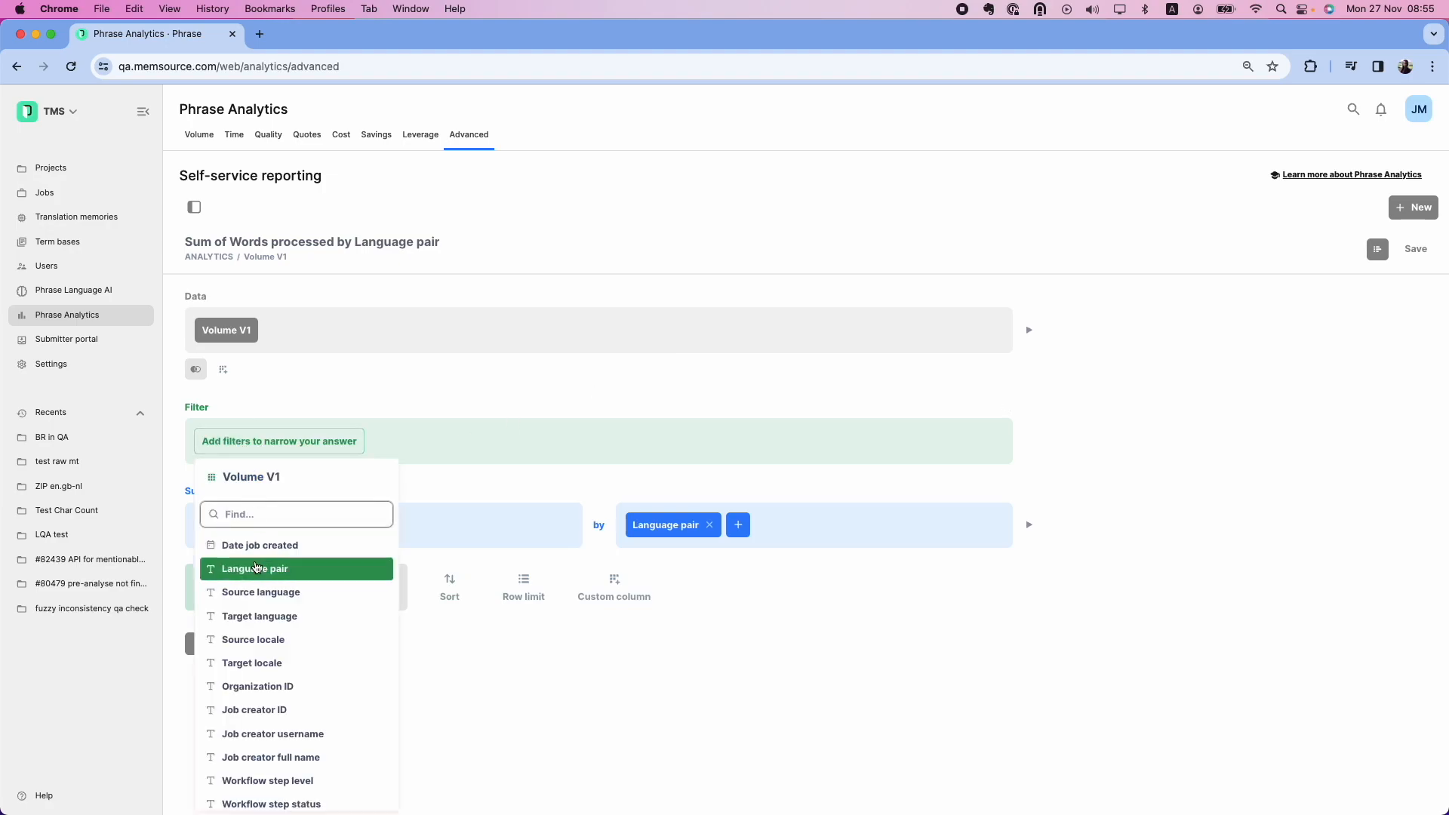
pyautogui.click(257, 545)
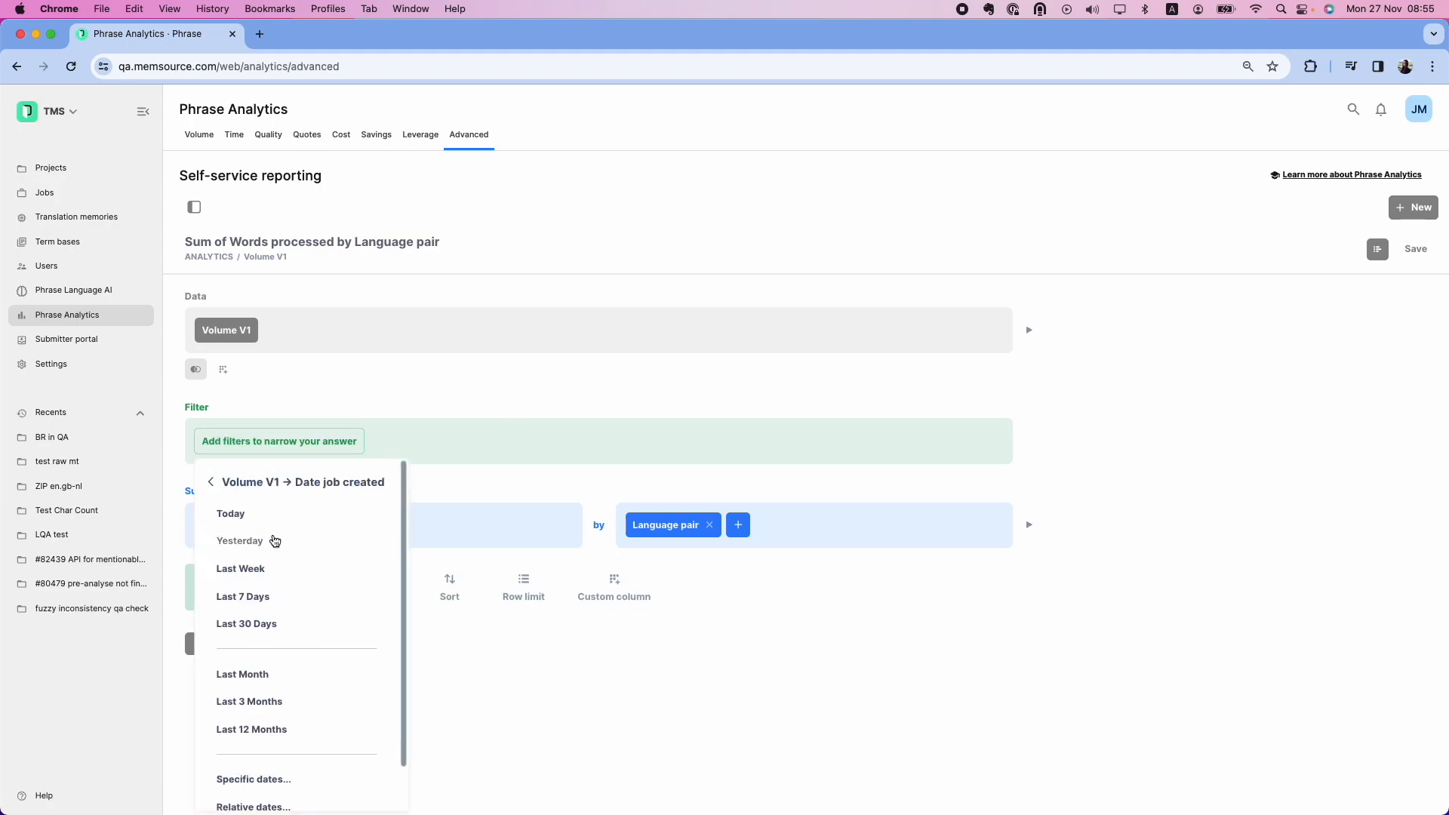
pyautogui.click(289, 598)
pyautogui.click(277, 647)
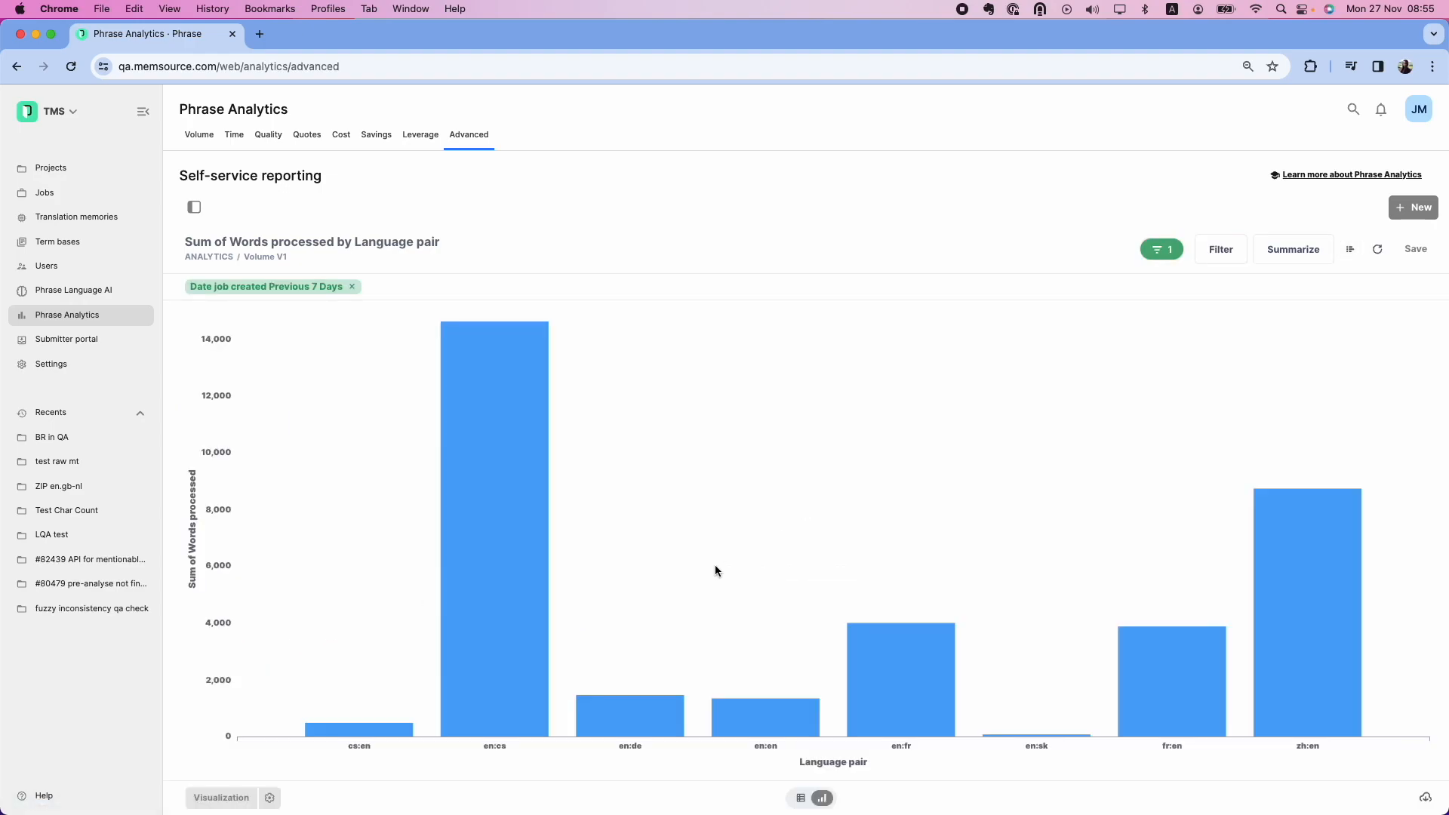
# Save the chart as 'Test example' in Shared Collection, skip the dashboard, and return there
pyautogui.click(1414, 251)
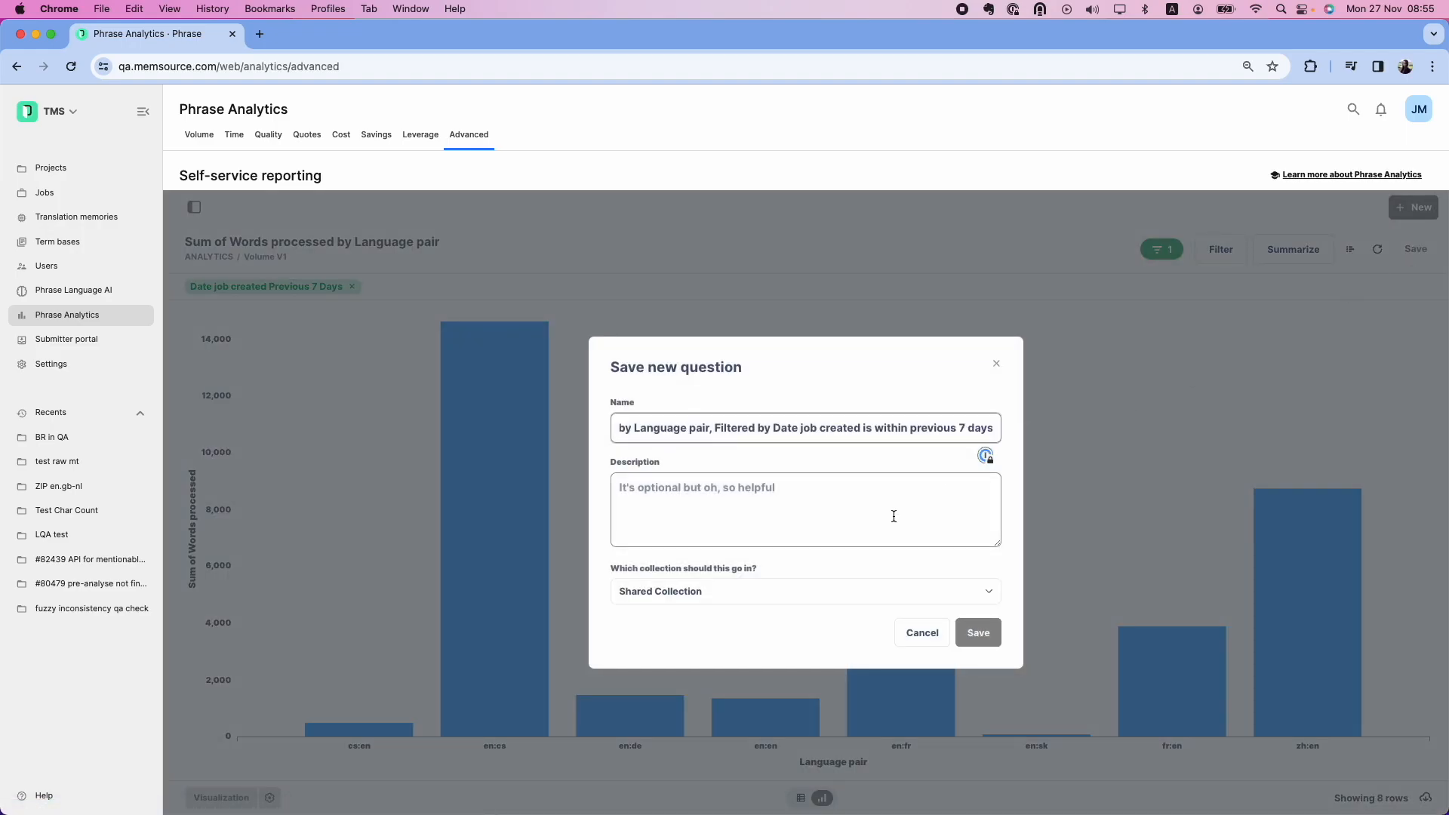
pyautogui.click(843, 601)
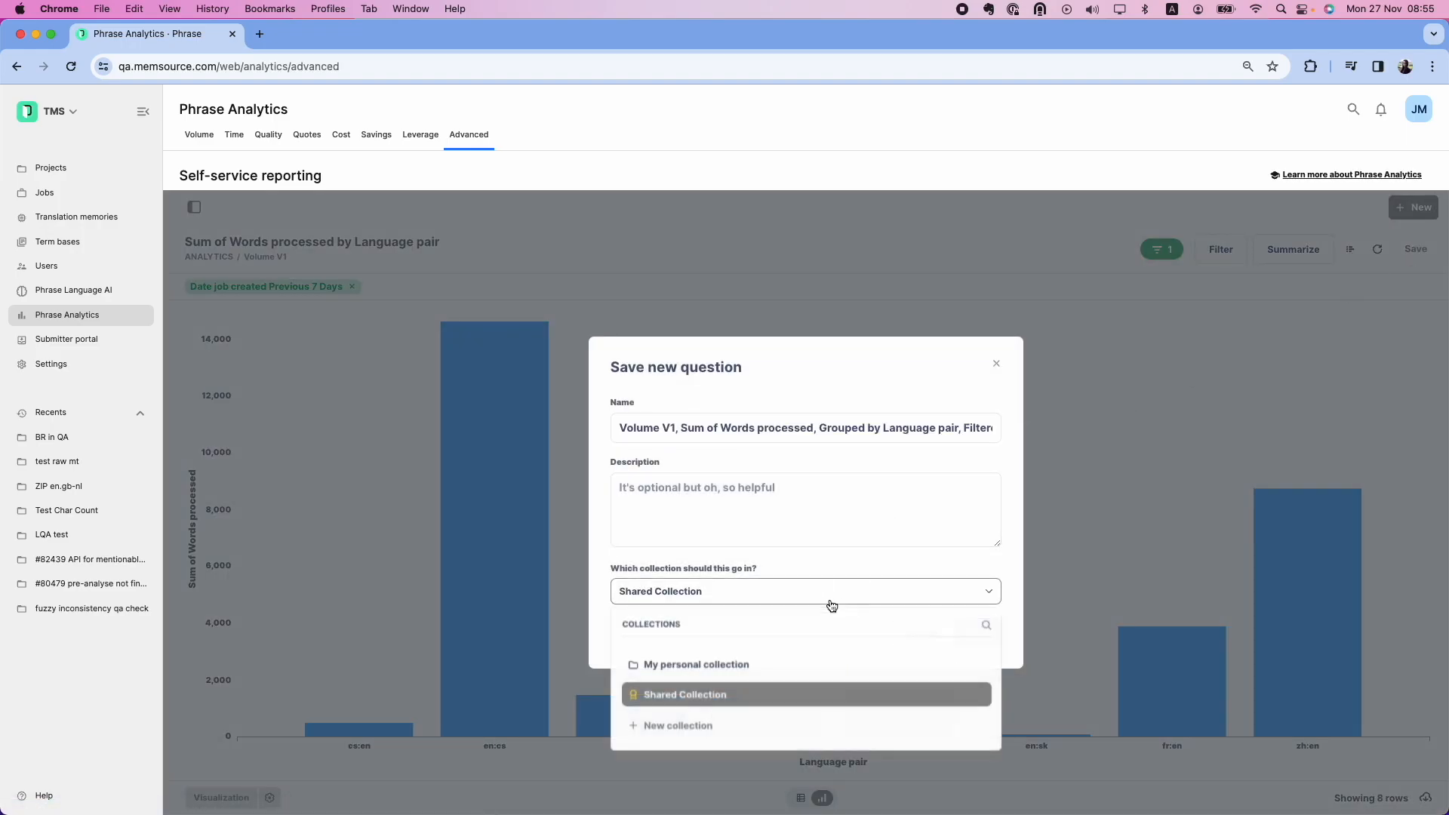
pyautogui.click(741, 695)
pyautogui.click(729, 436)
pyautogui.tripleClick(623, 431)
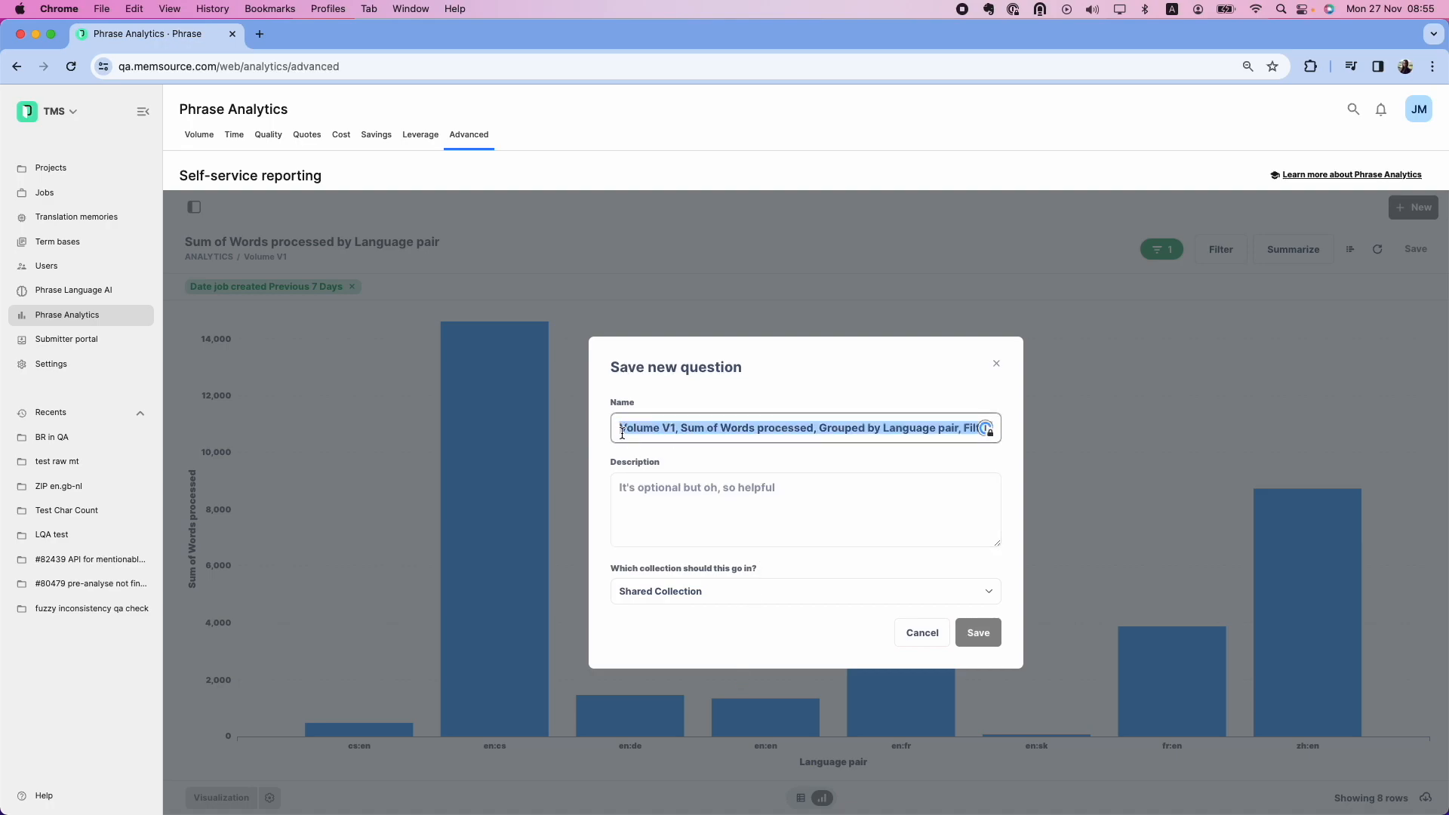
pyautogui.write('Test example')
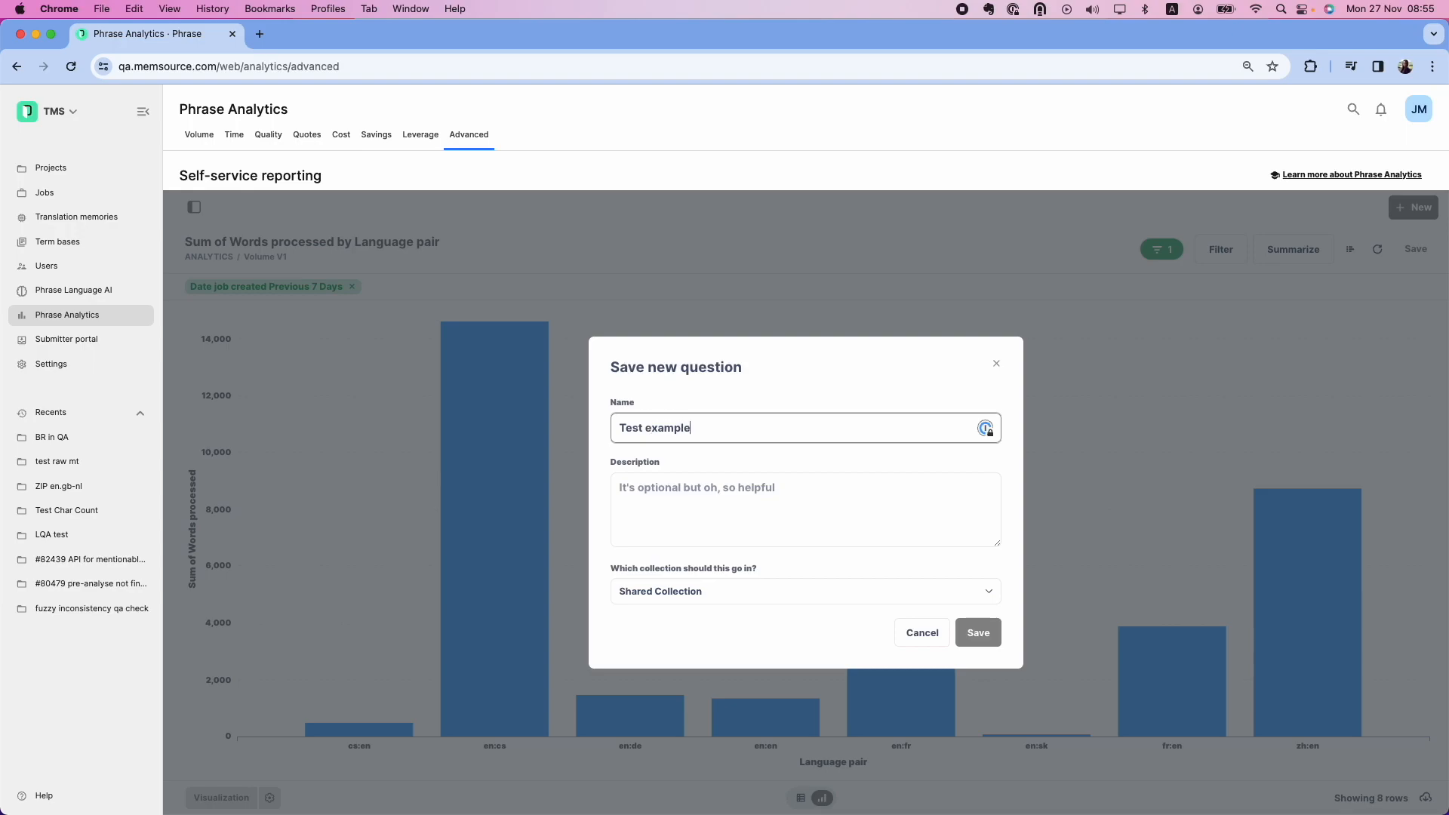
pyautogui.click(981, 636)
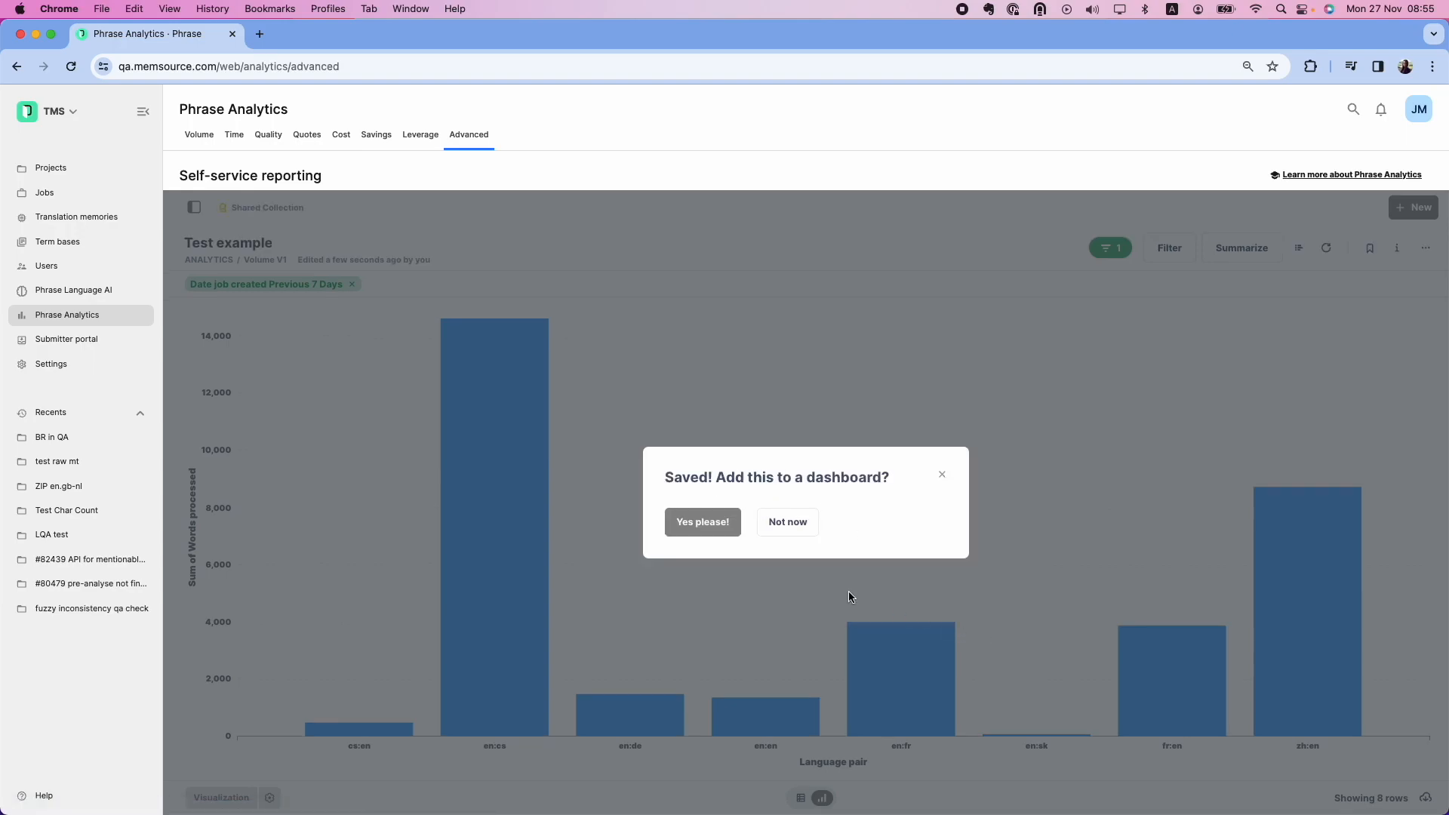
pyautogui.click(790, 534)
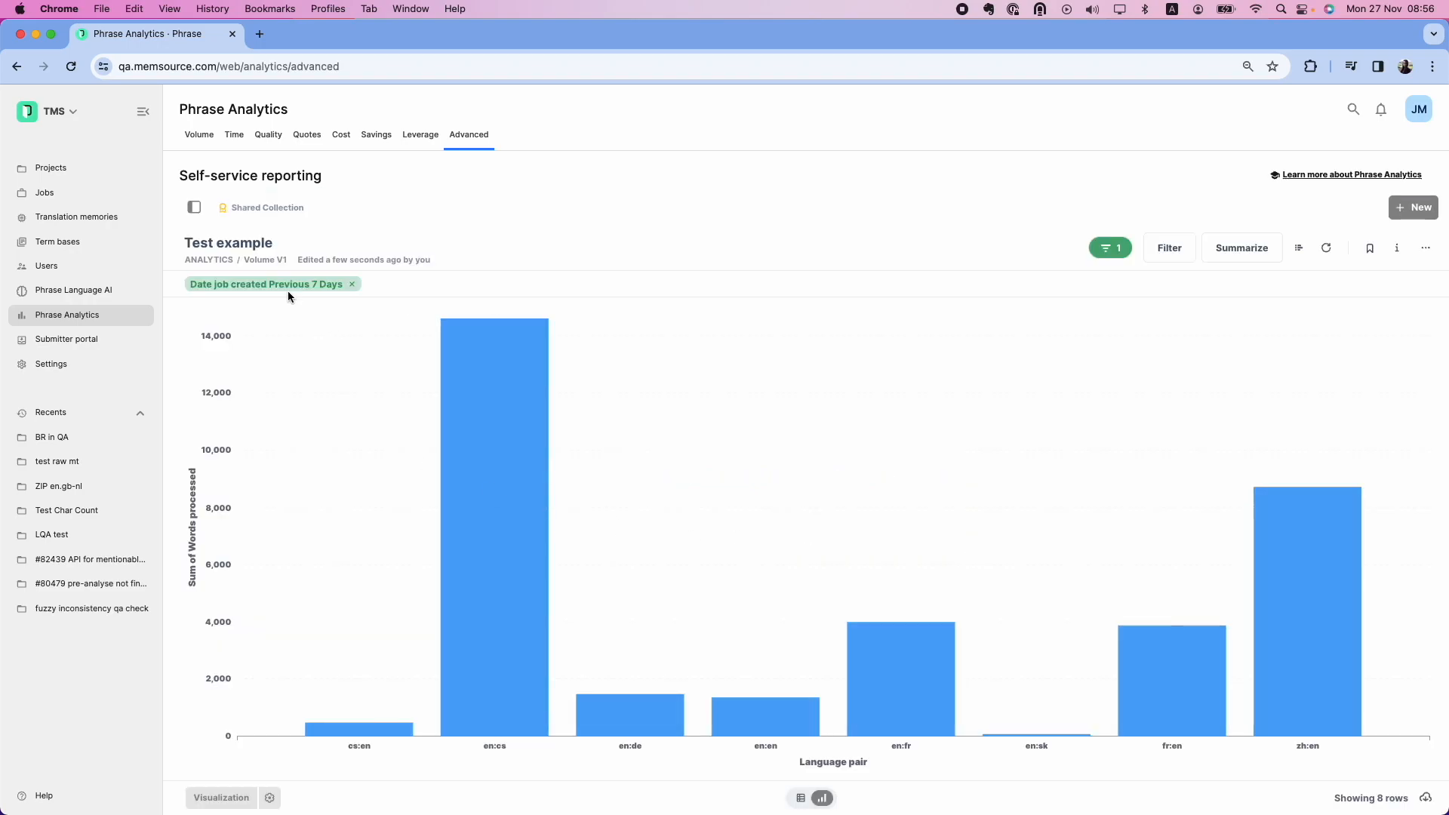
pyautogui.click(274, 208)
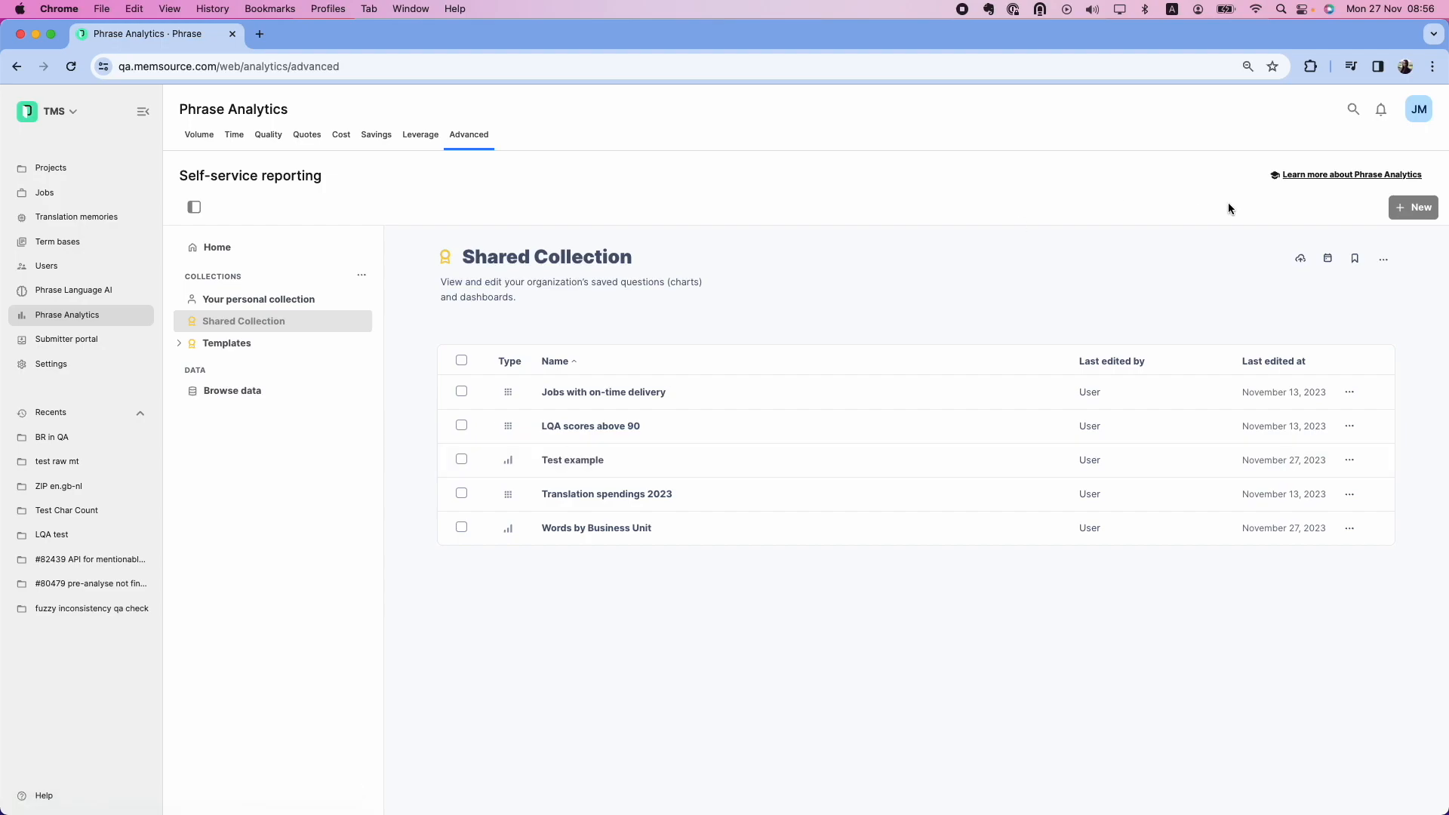
# Log out and submit the login form with the second account's username
pyautogui.click(1421, 113)
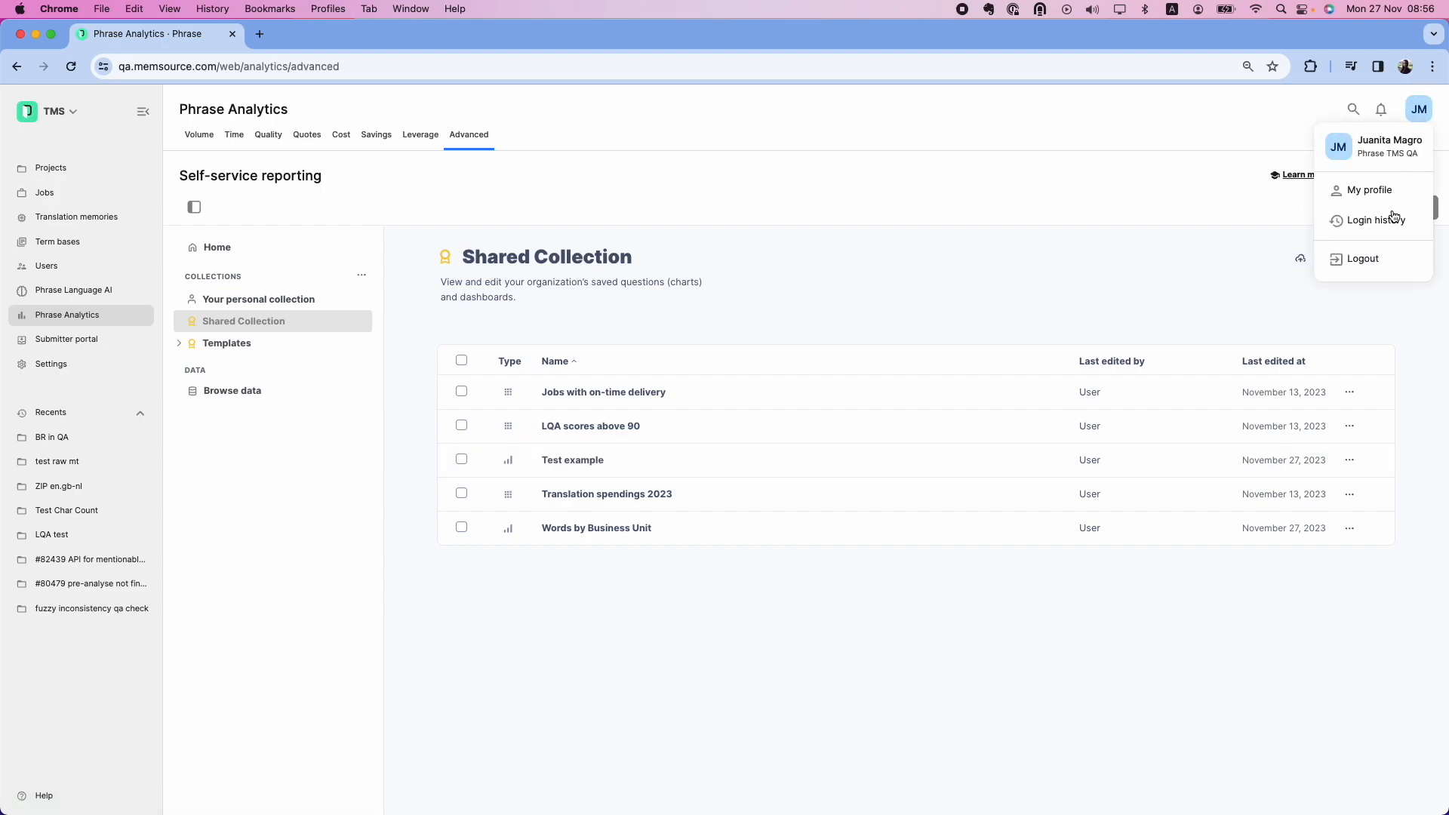
pyautogui.click(1369, 266)
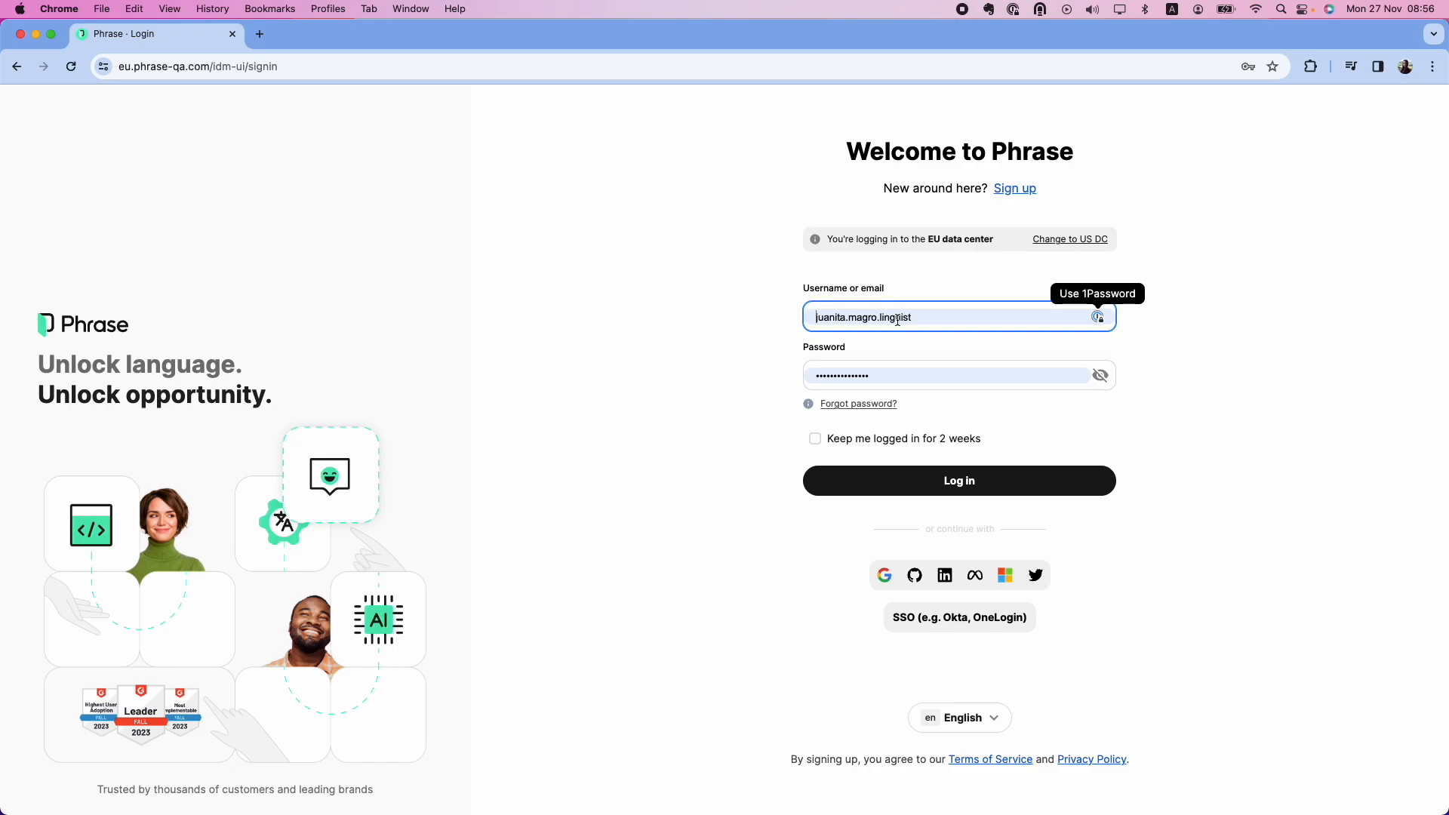
pyautogui.click(854, 317)
pyautogui.press('super+a')
pyautogui.write('juanita.p')
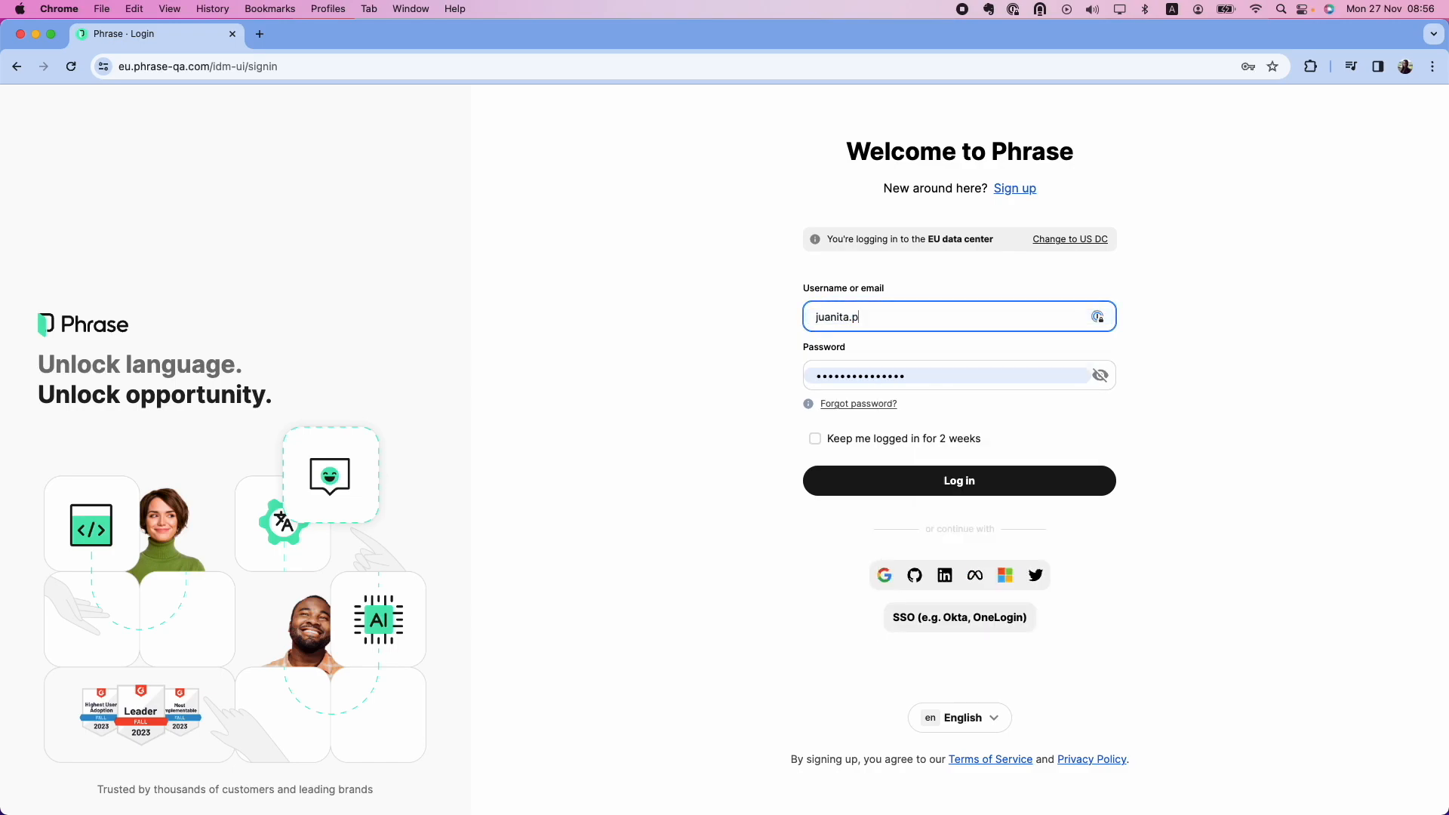
pyautogui.press('Return')
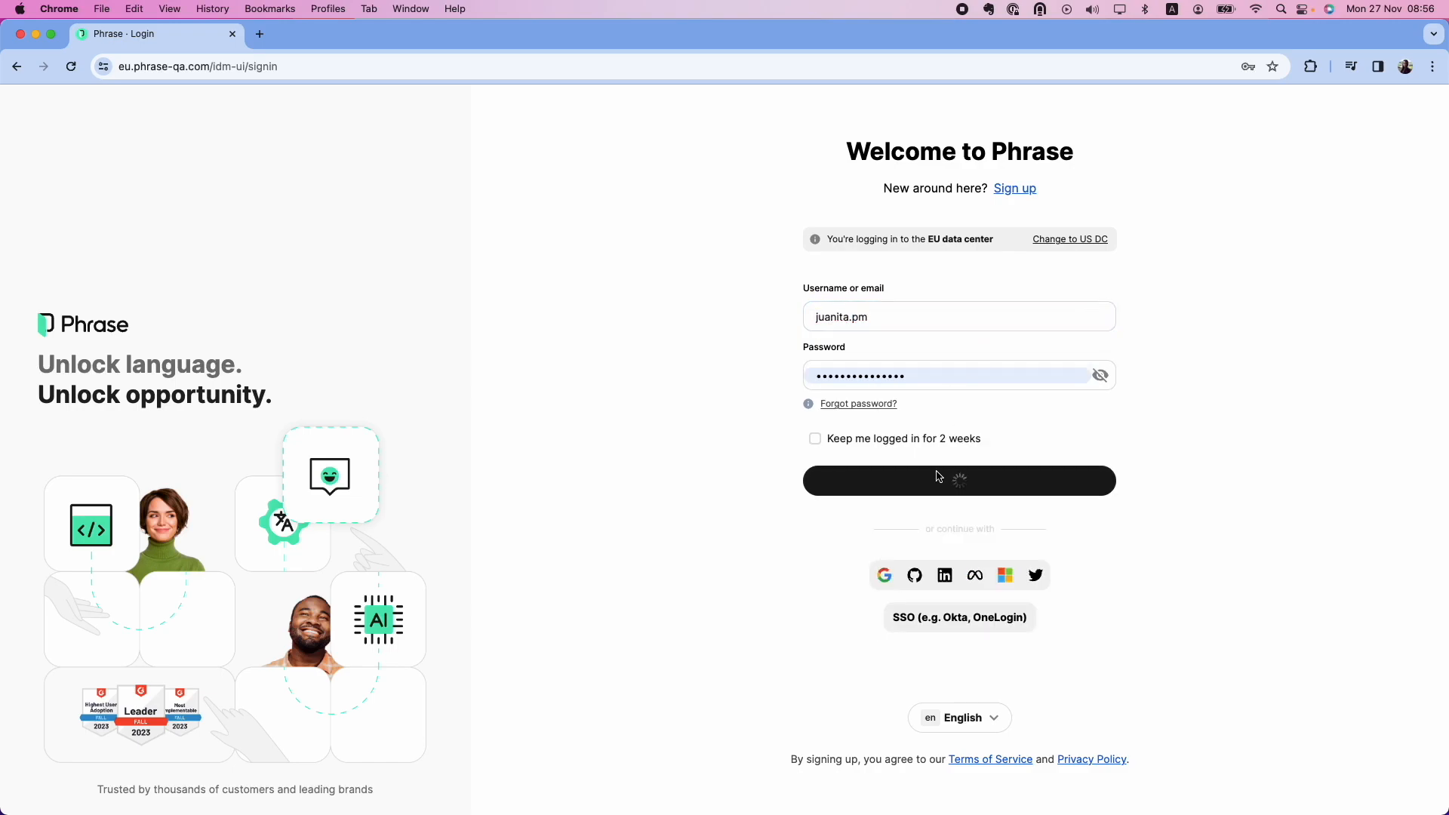
# Replace the rejected password with the correct account password and sign in again
pyautogui.doubleClick(918, 362)
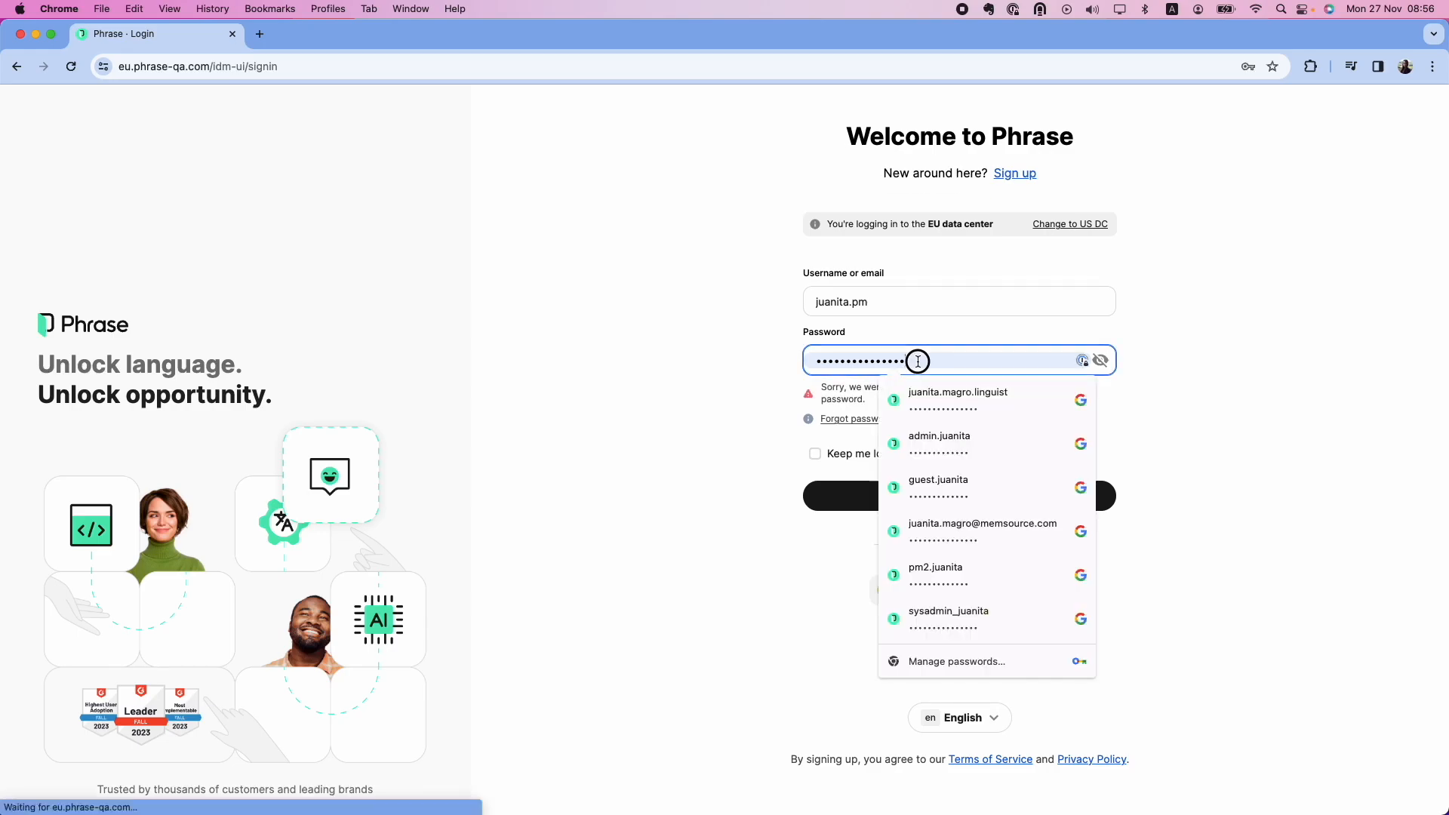
pyautogui.press('BackSpace')
pyautogui.press('super+v')
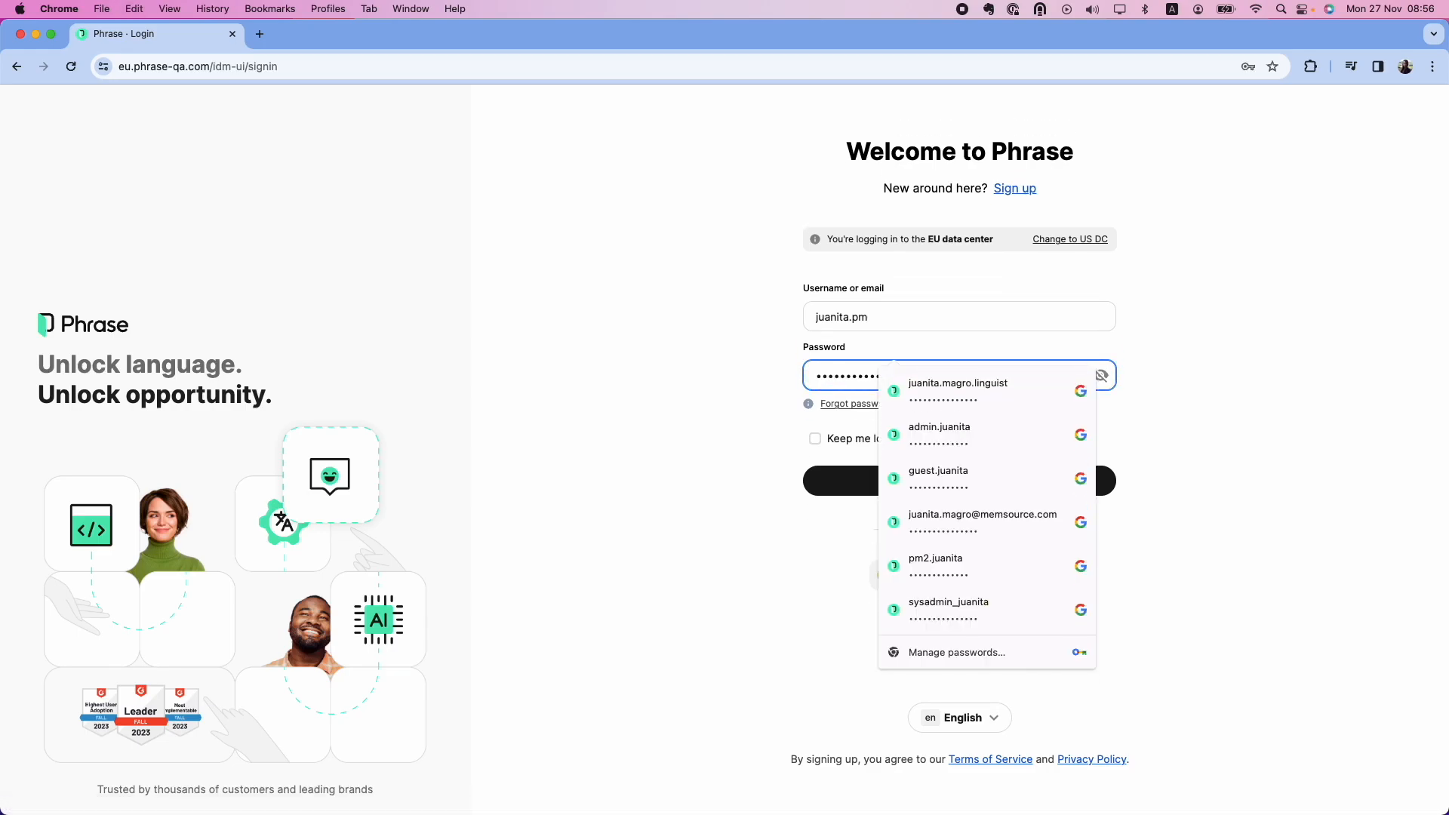
pyautogui.press('Return')
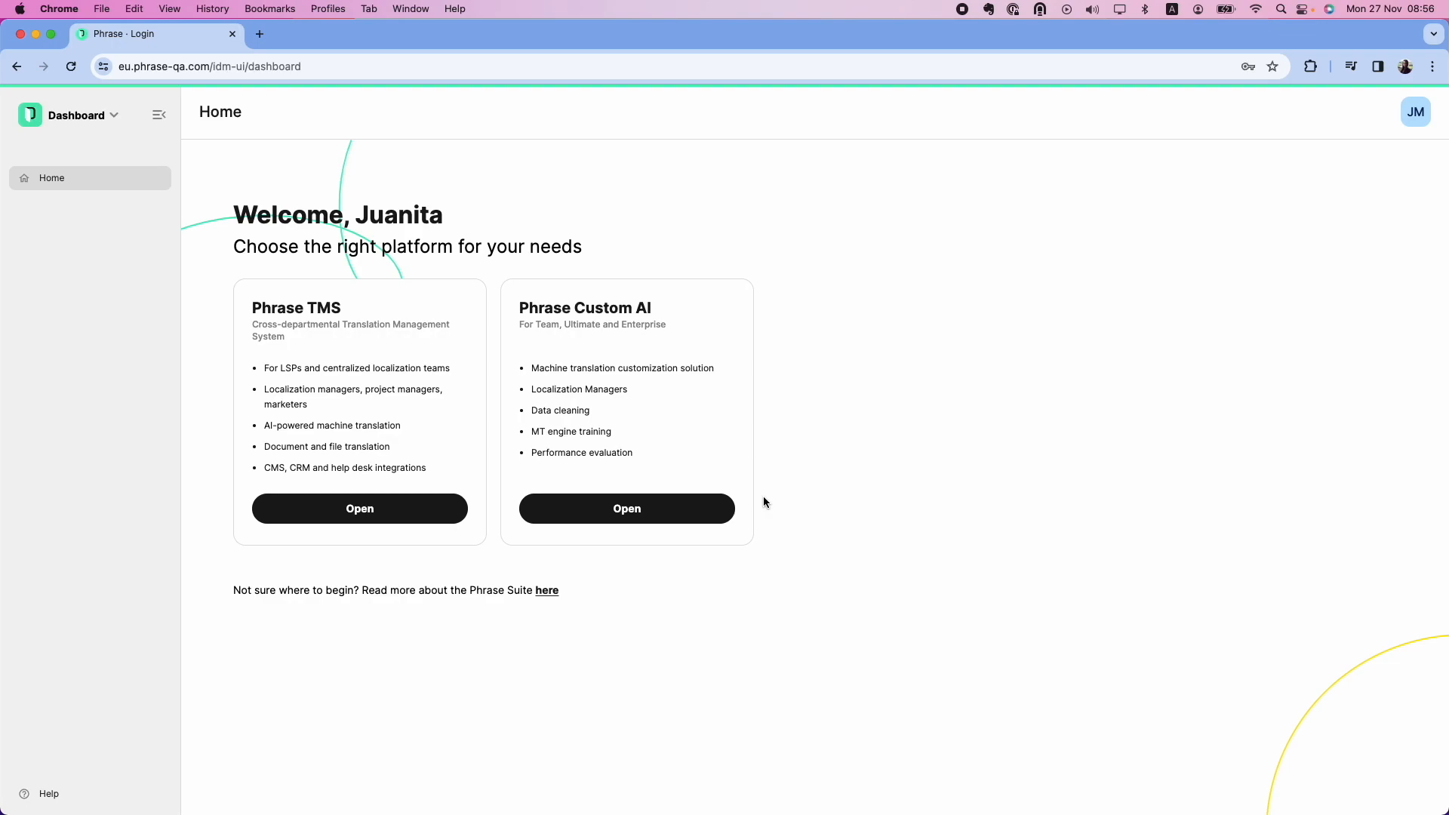
# Go to Phrase TMS, then Phrase Analytics' Advanced self-service reporting
pyautogui.click(453, 514)
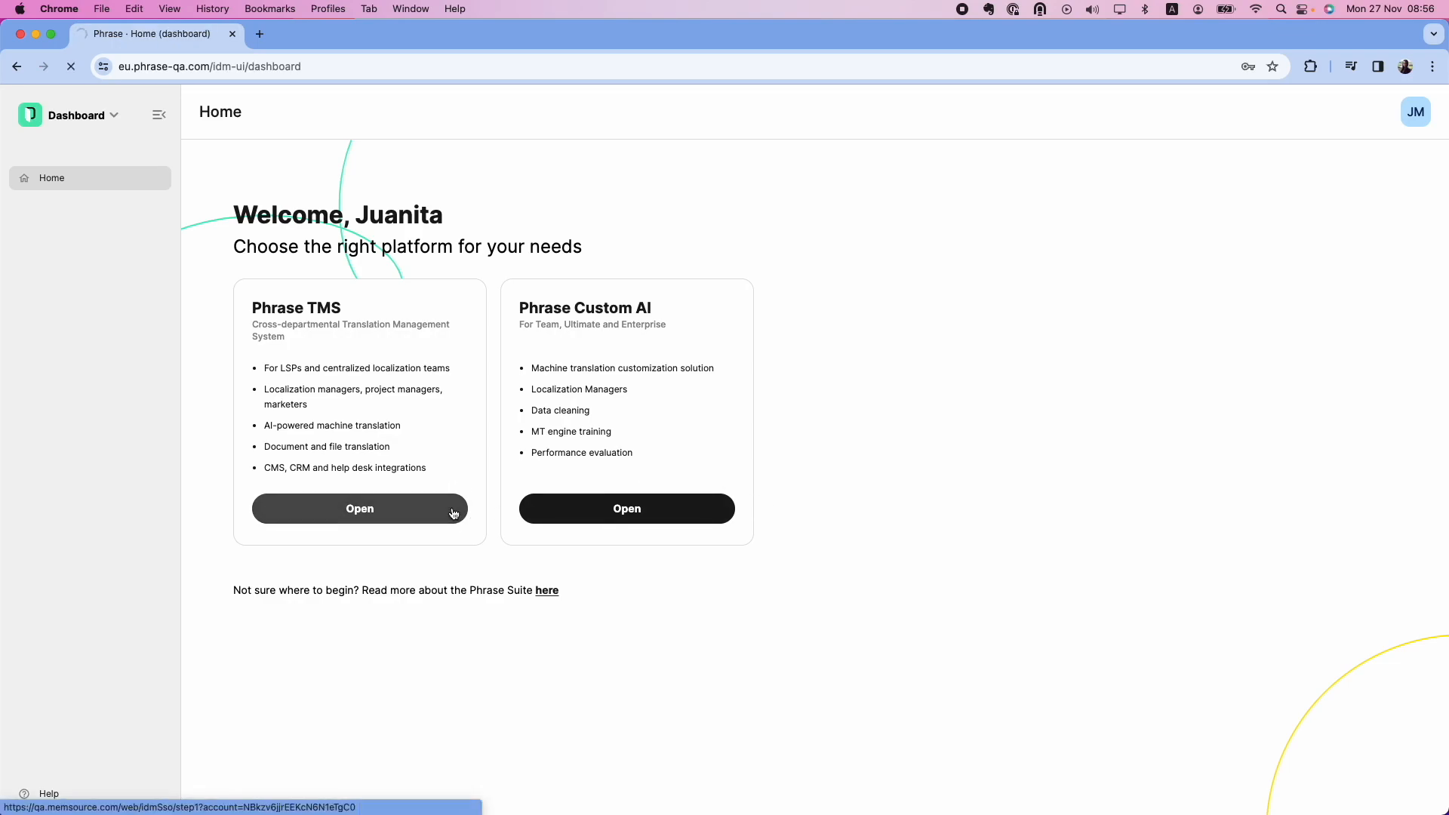
pyautogui.click(83, 316)
pyautogui.click(474, 134)
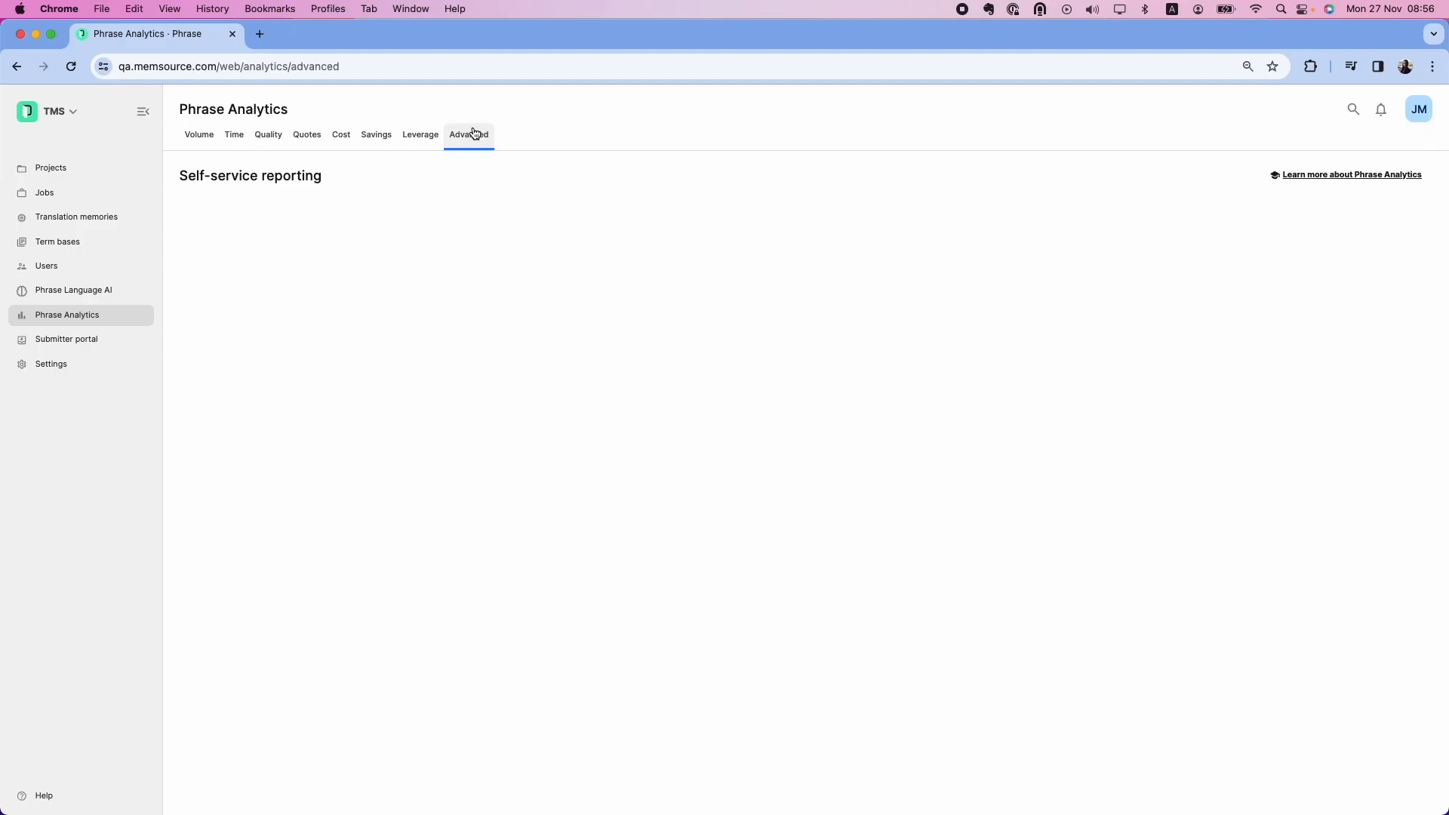
# Open Test example from the Shared Collection and dismiss the saved-questions notice
pyautogui.click(271, 326)
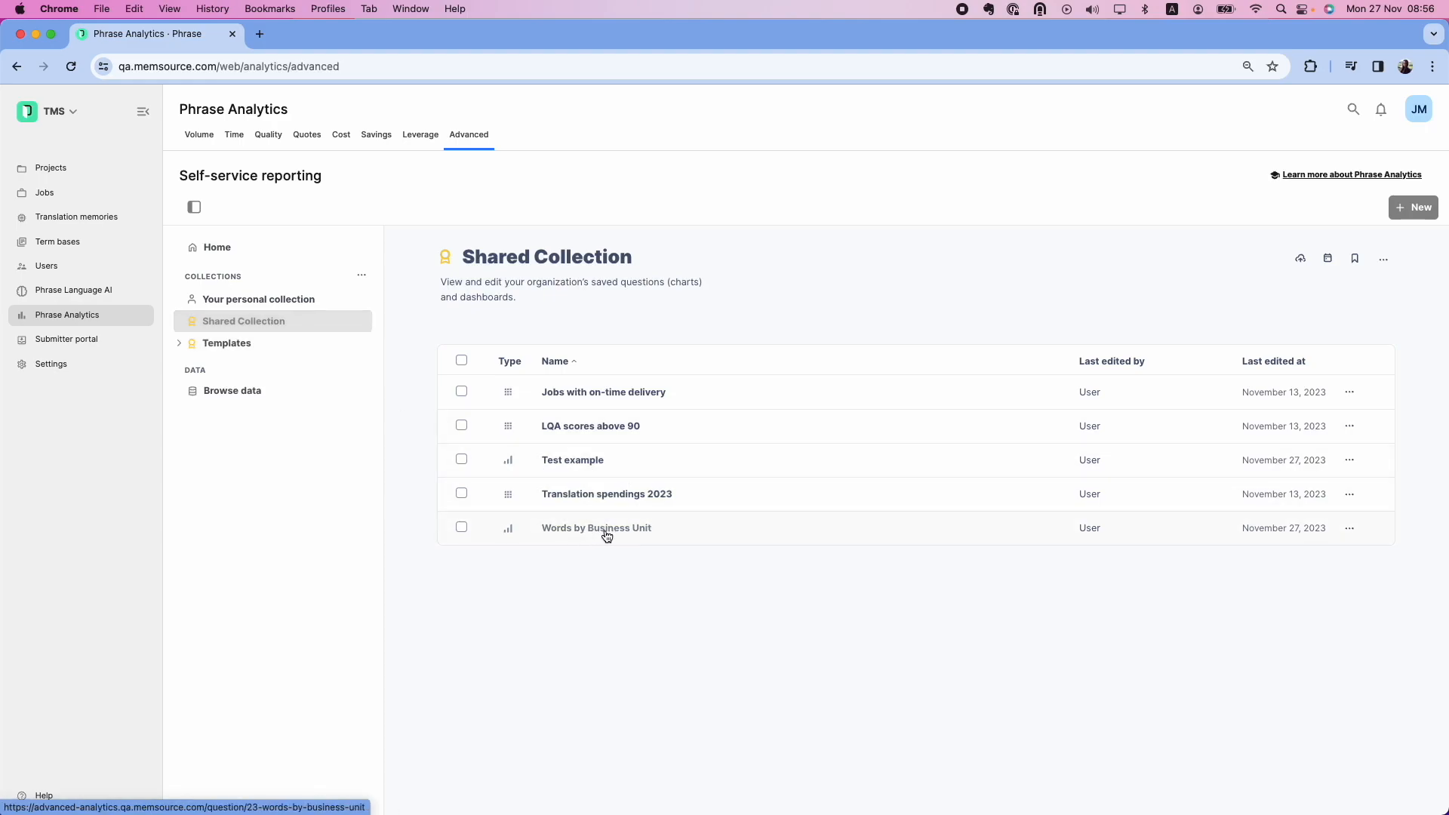
pyautogui.click(583, 458)
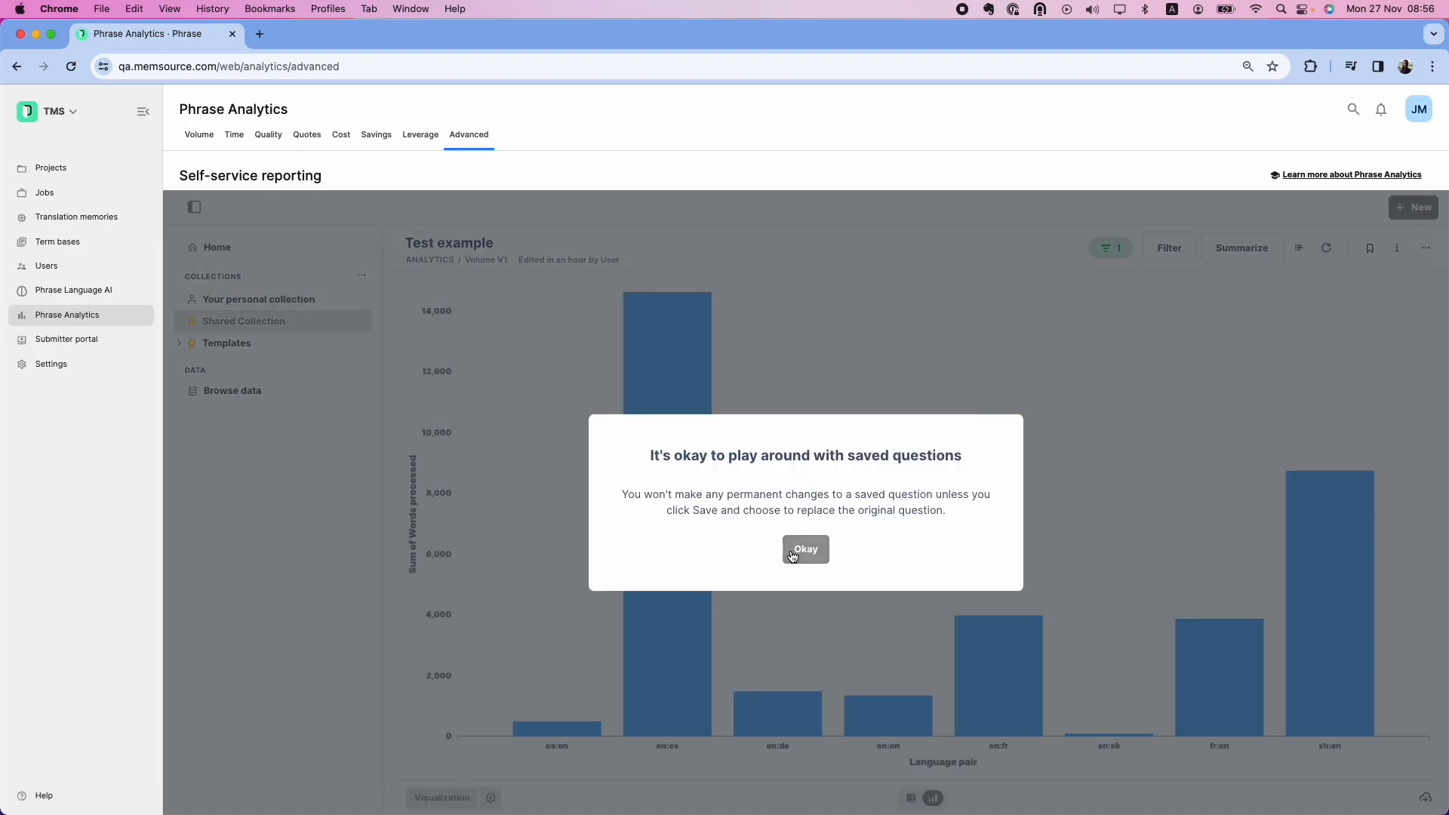
pyautogui.click(802, 557)
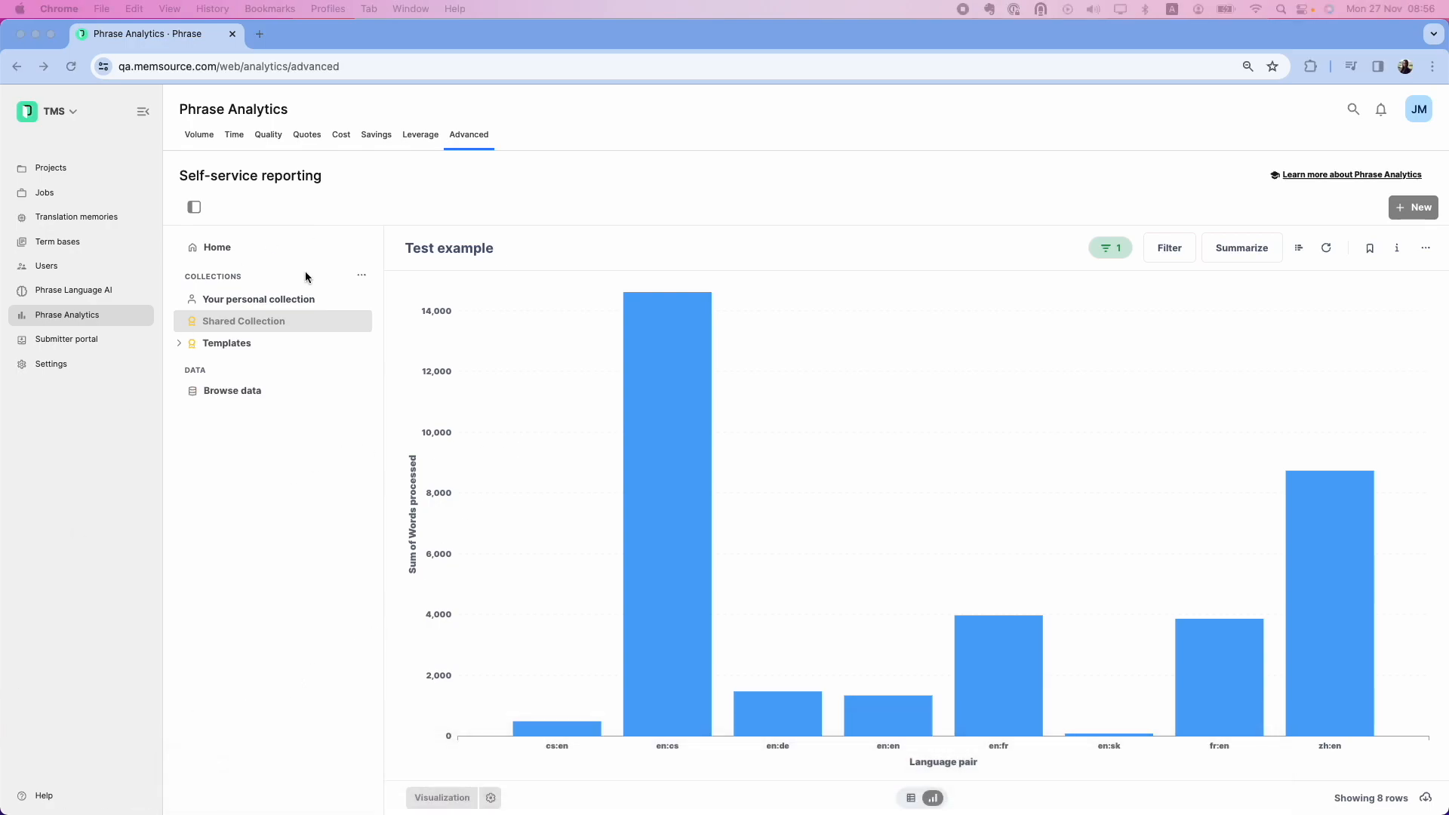
# Change Test example's visualization from bar to Row chart and bring up Save
pyautogui.click(432, 796)
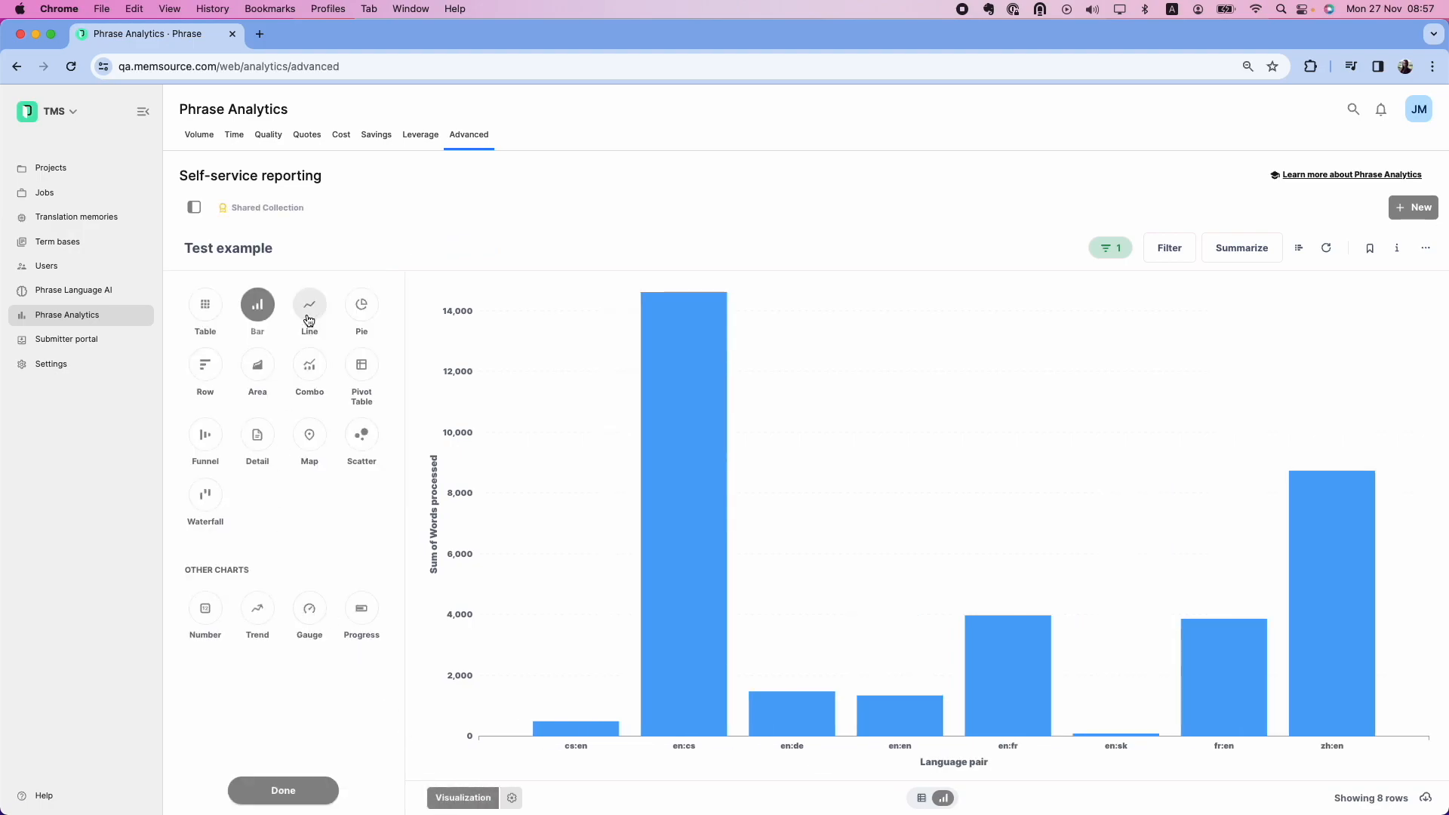
pyautogui.click(213, 312)
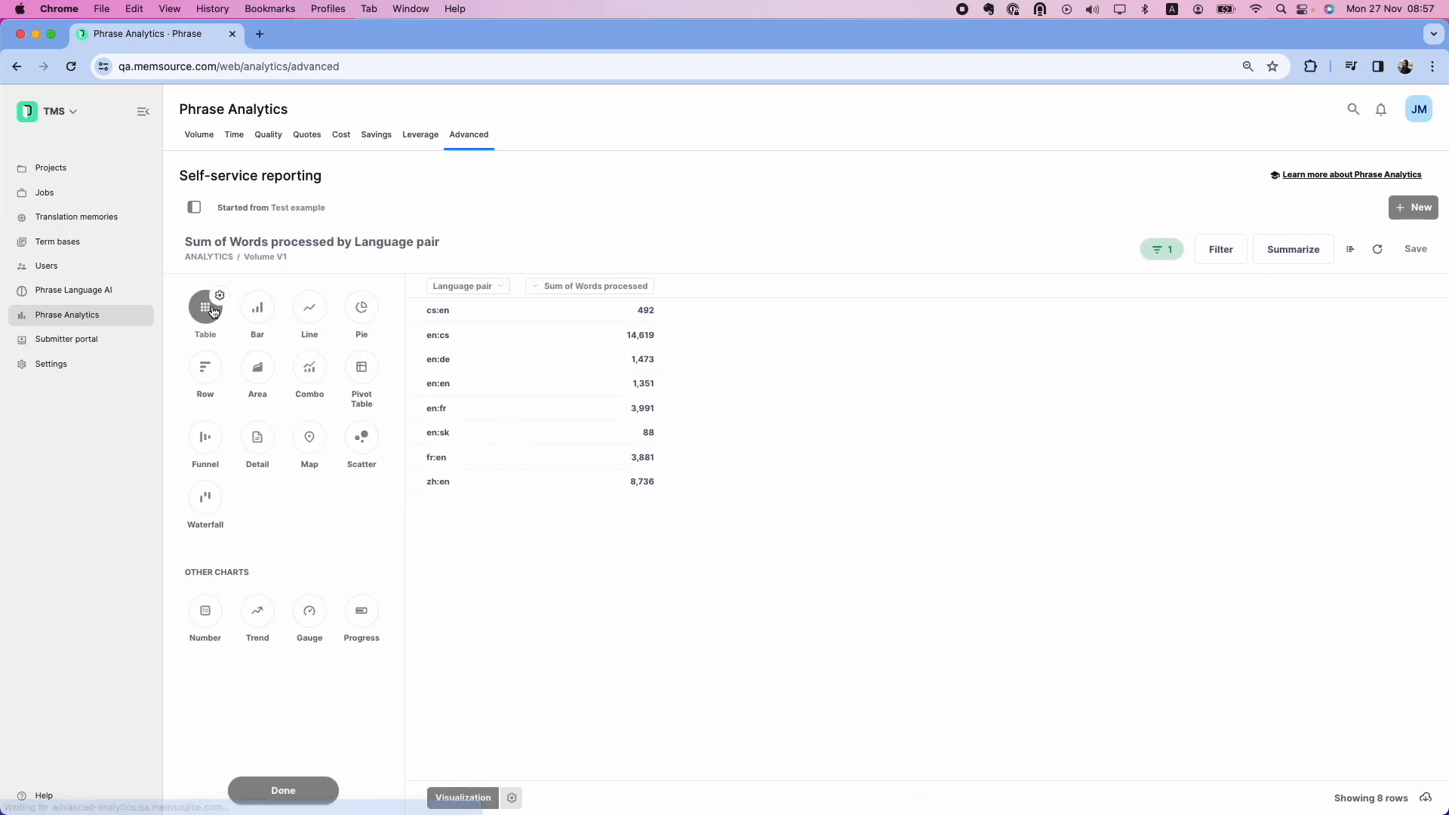
pyautogui.click(210, 370)
pyautogui.click(283, 792)
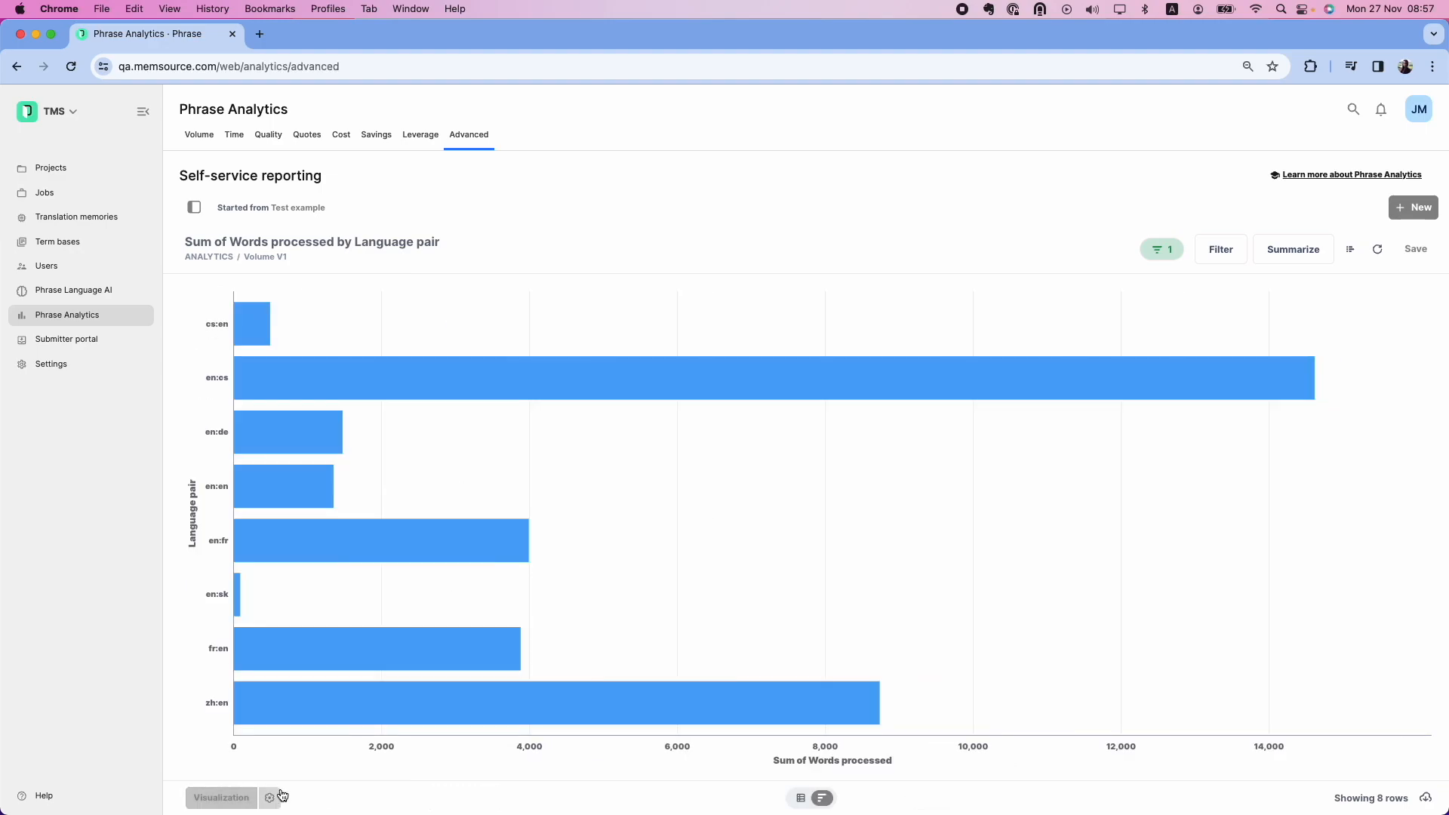
pyautogui.click(1417, 249)
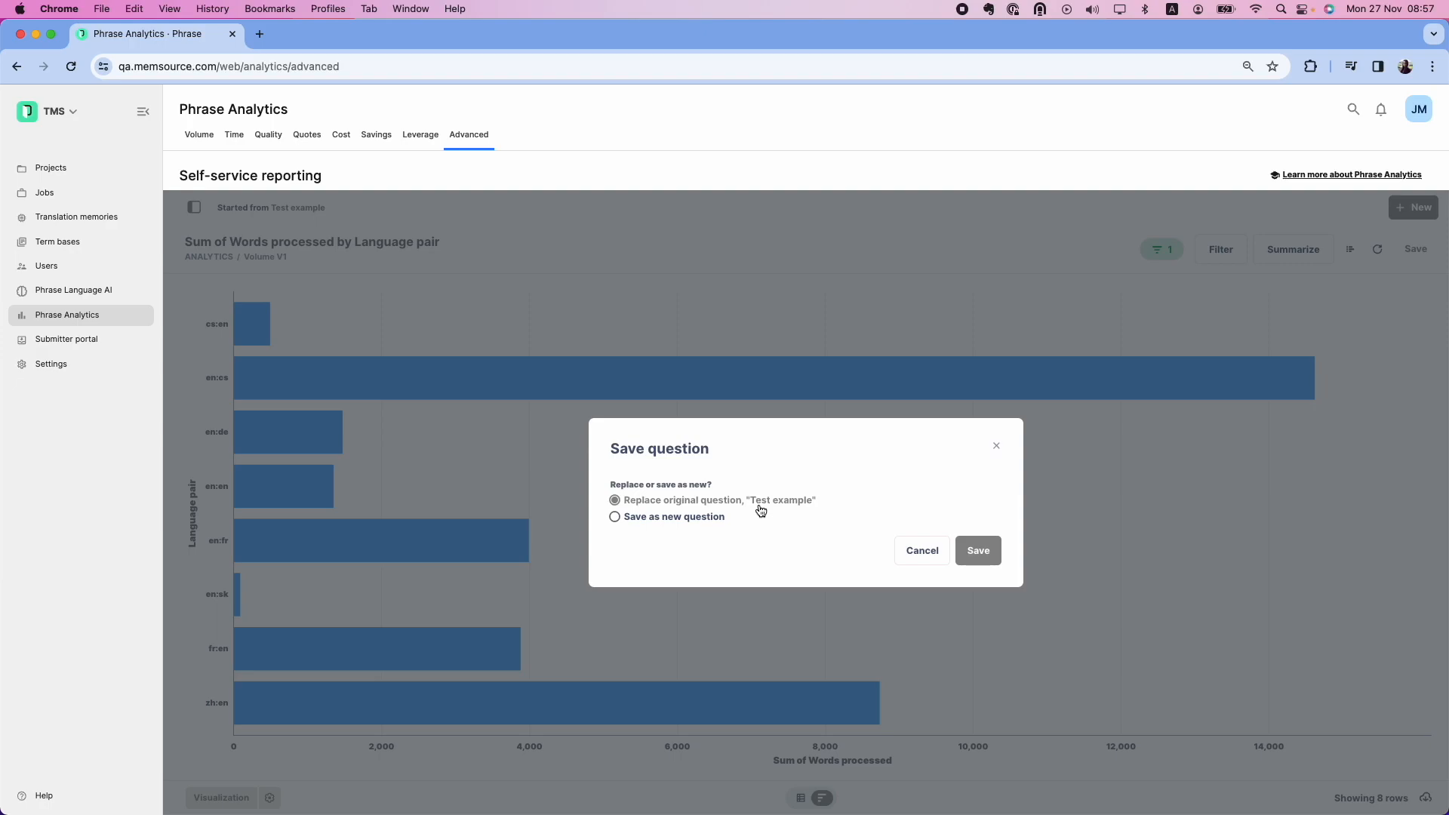
# Check the save-as-new fields, then replace the original Test example question instead
pyautogui.click(707, 521)
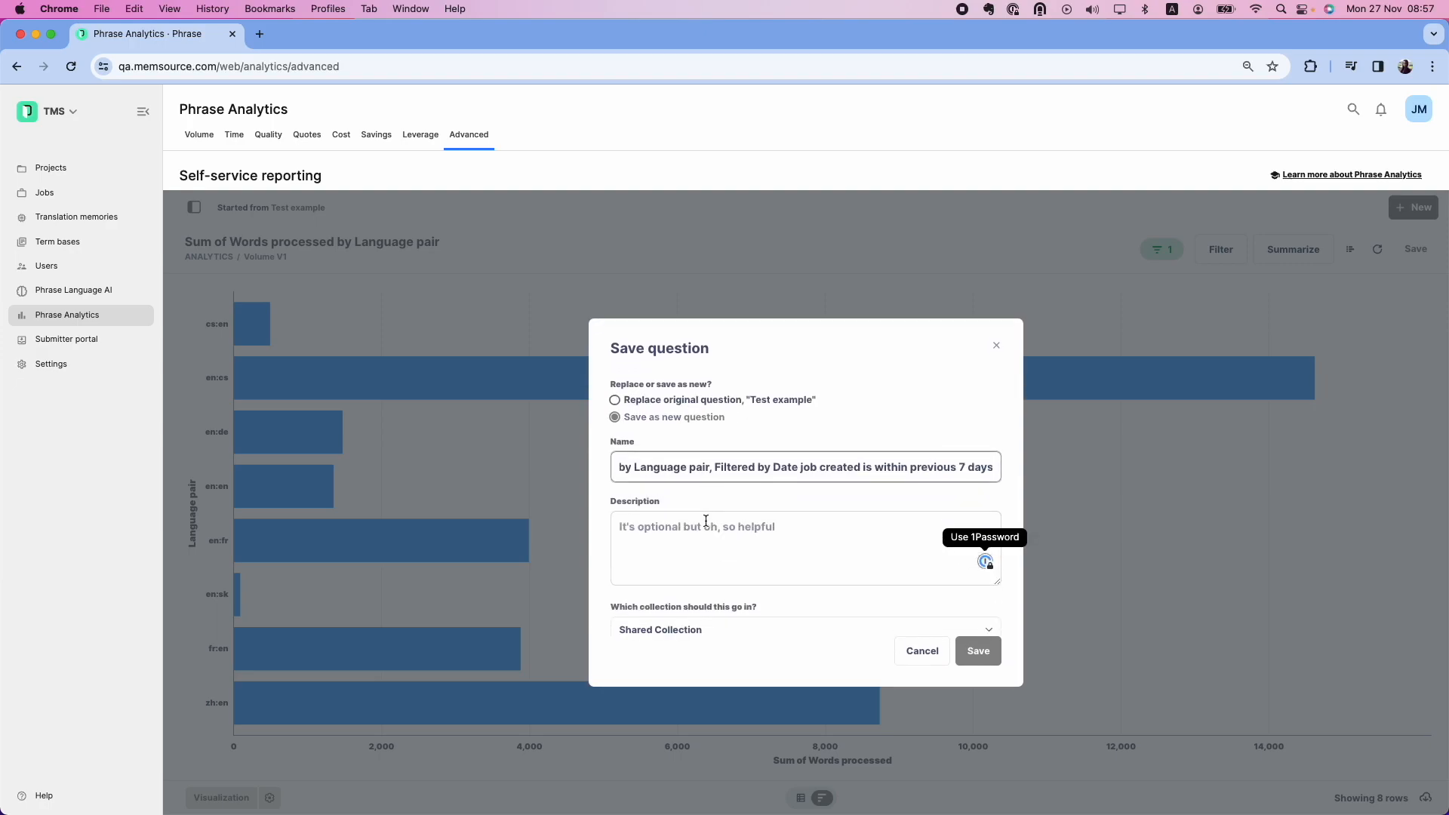
pyautogui.click(729, 620)
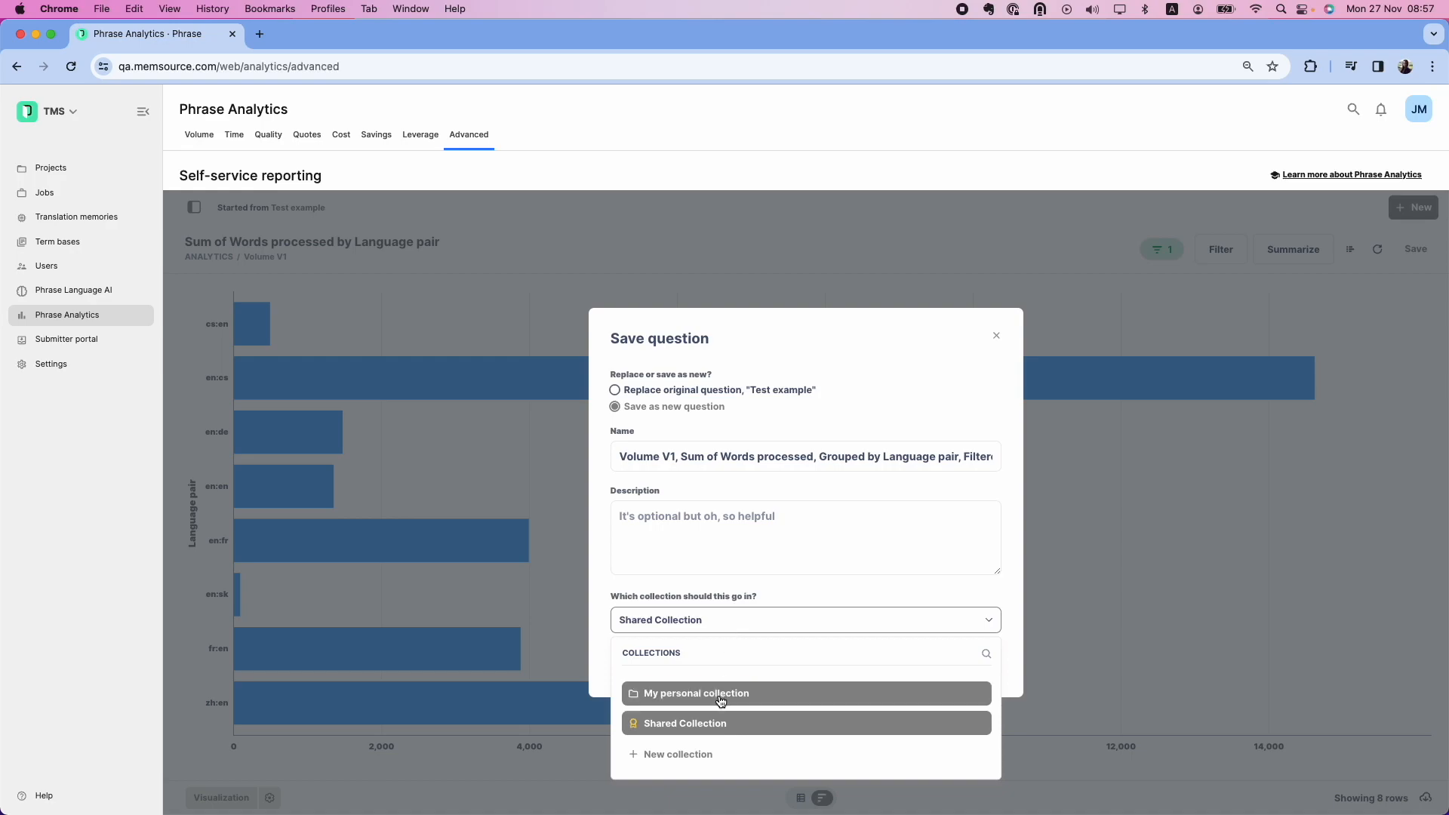
pyautogui.click(930, 585)
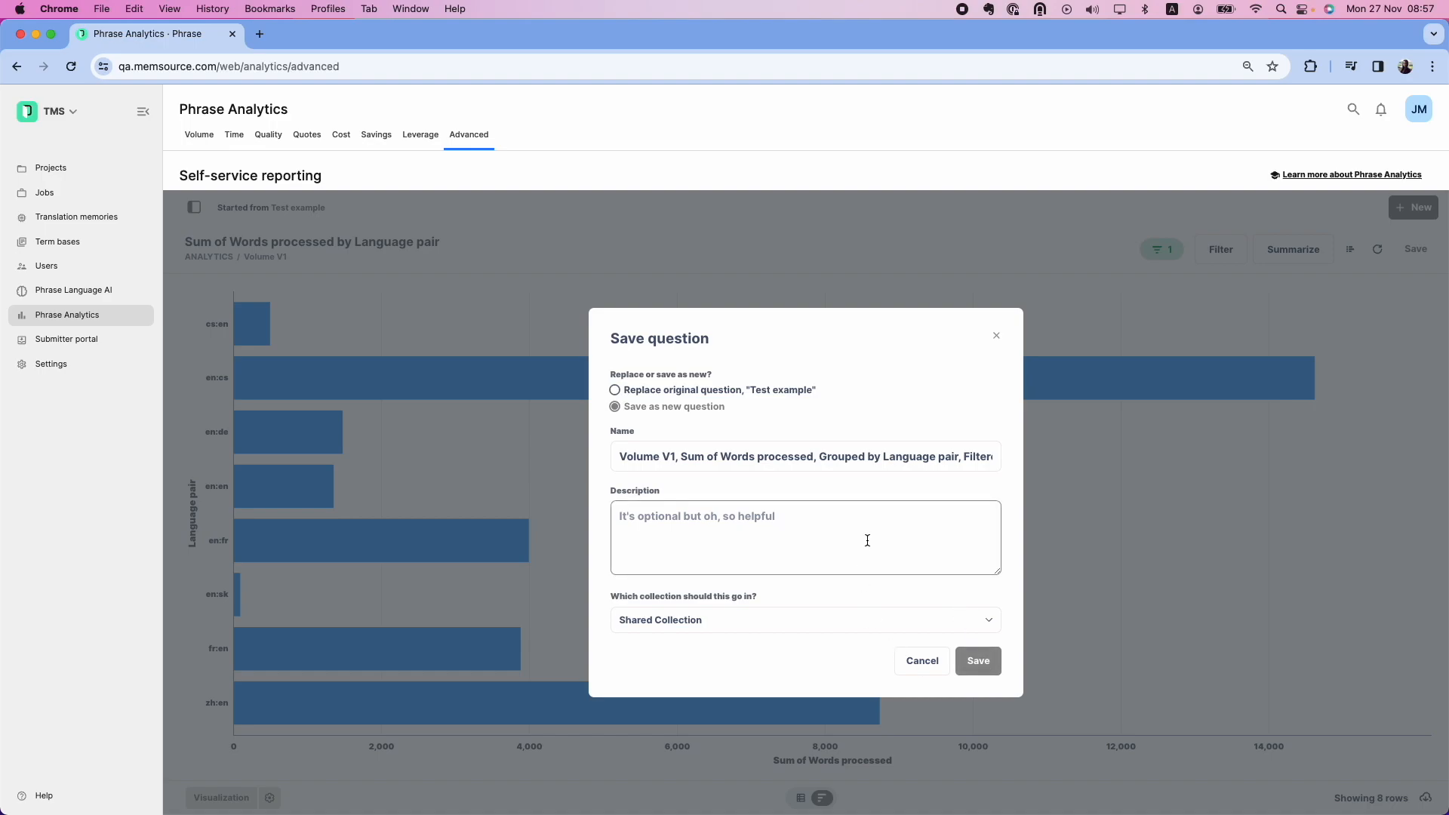
pyautogui.click(739, 394)
pyautogui.click(979, 552)
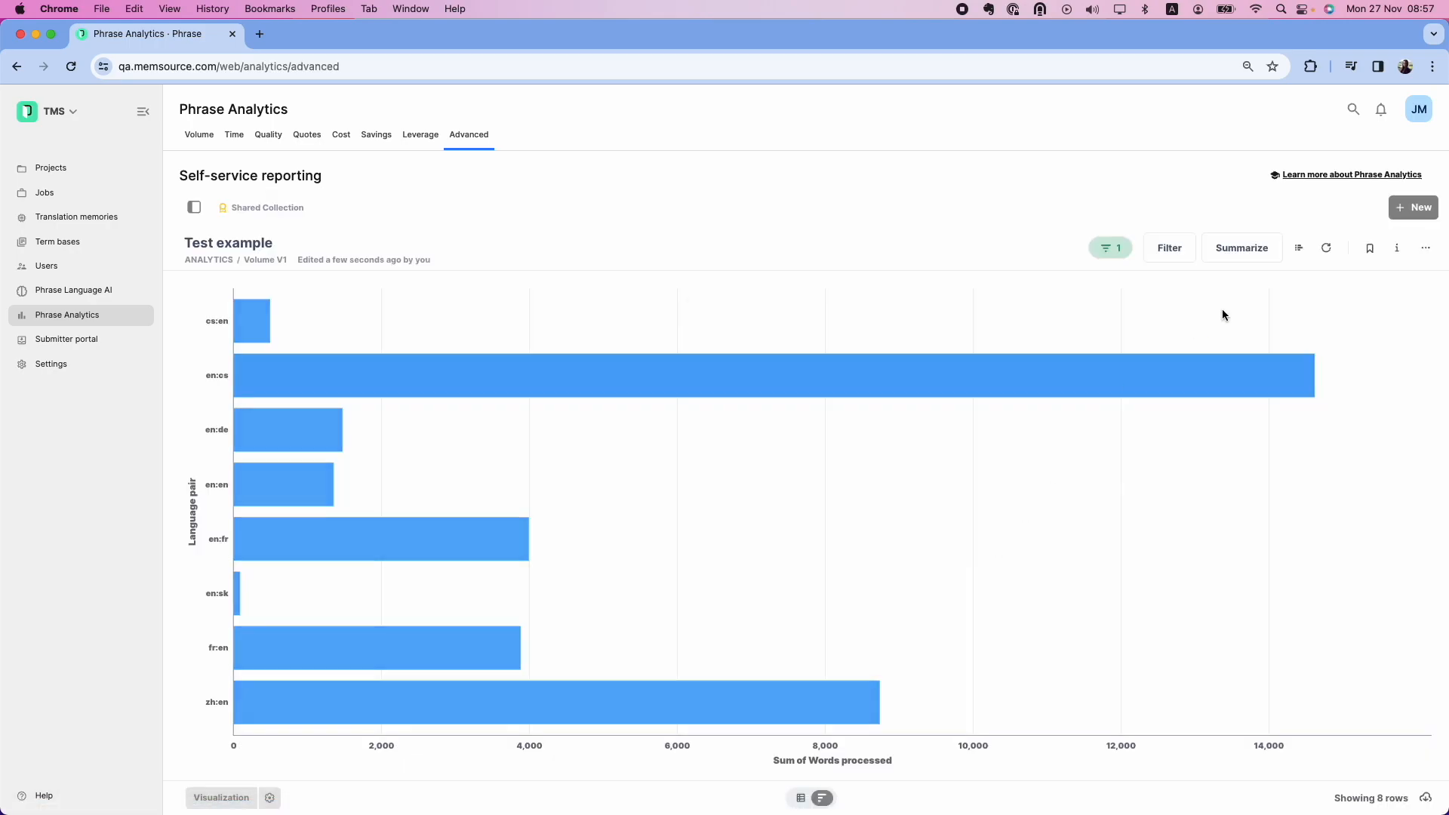
# Verify Test example shows as a row chart in Shared Collection, then view the empty personal collection
pyautogui.click(270, 209)
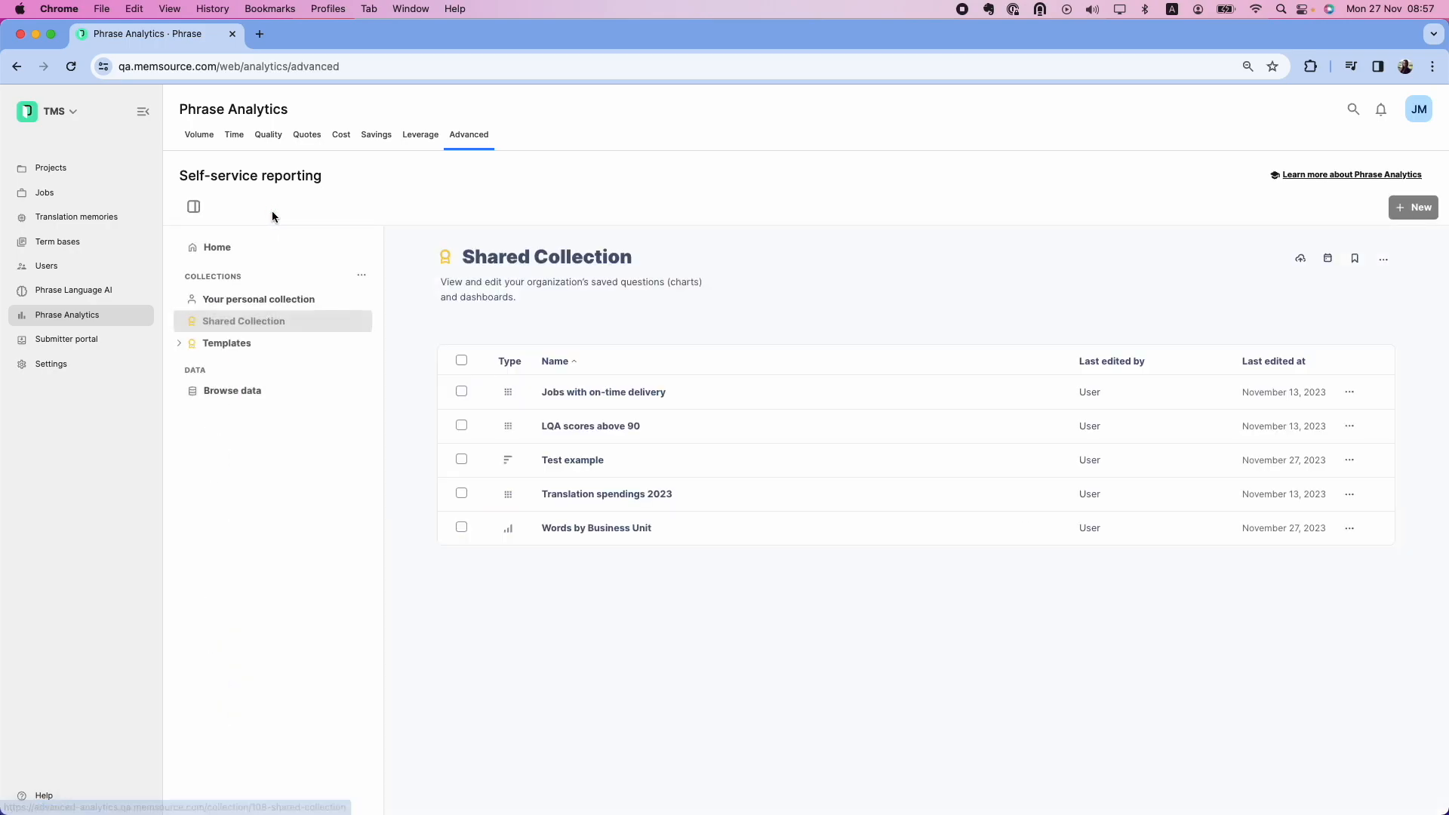
pyautogui.click(562, 460)
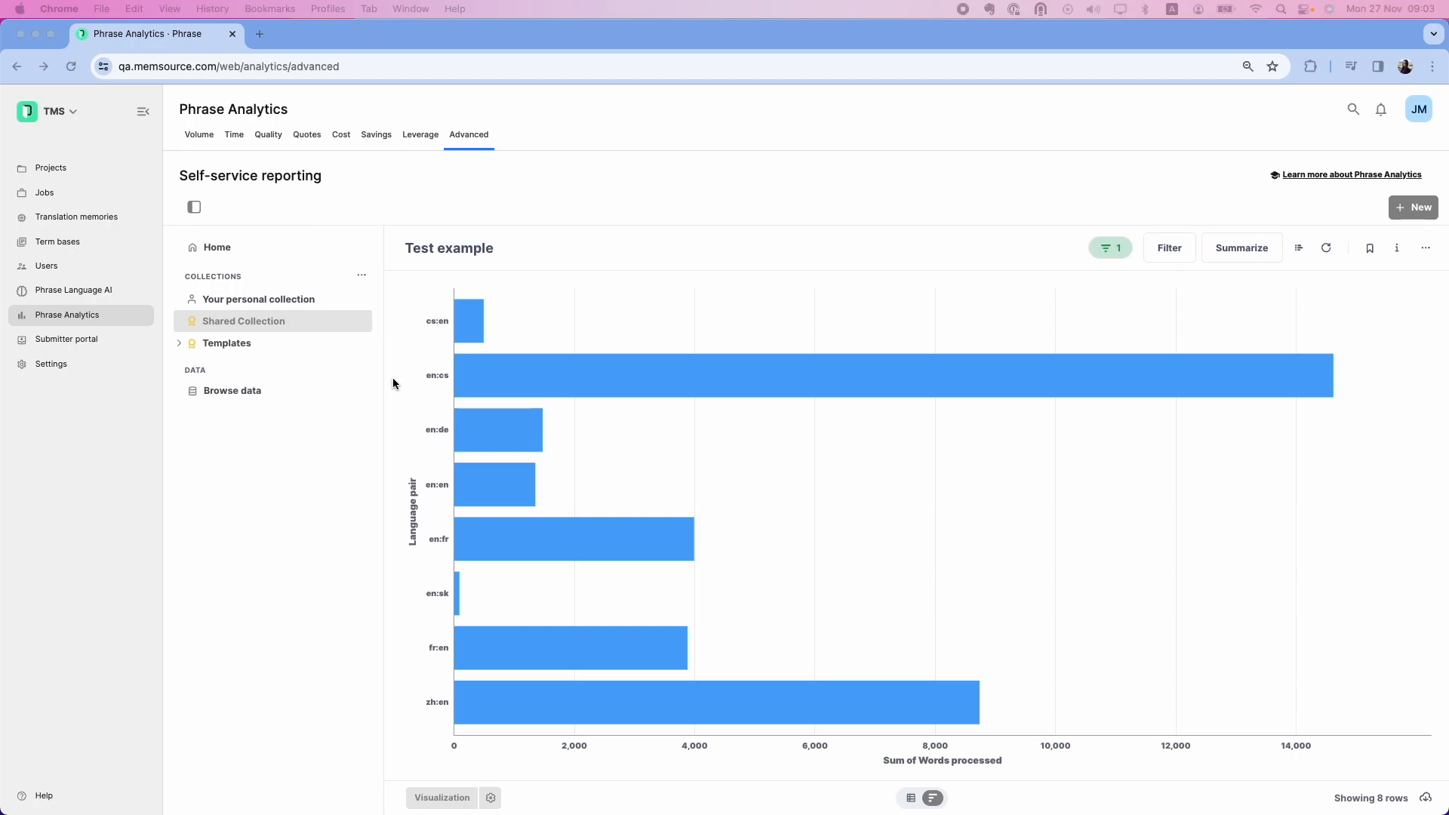
pyautogui.click(279, 321)
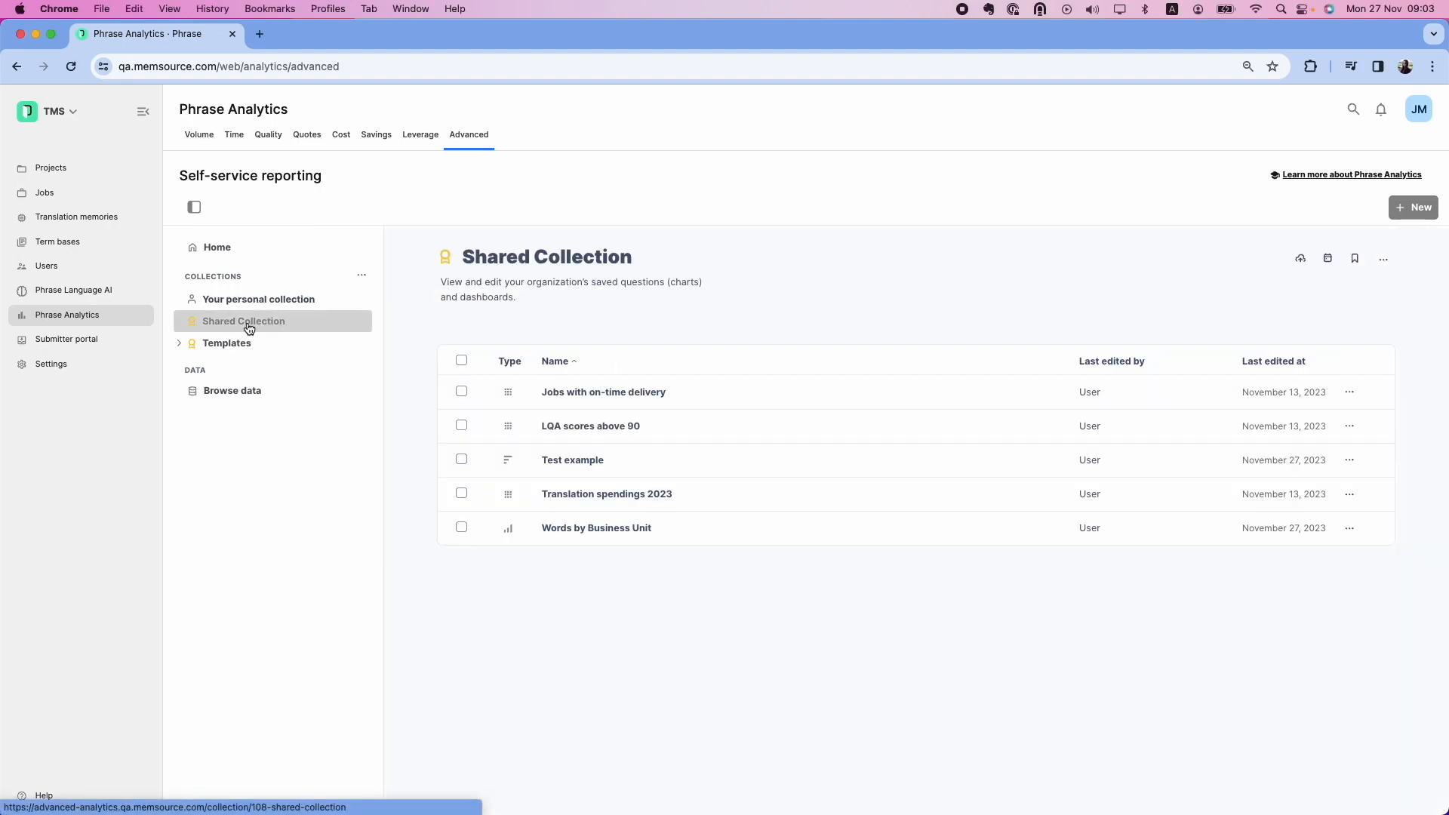
pyautogui.click(287, 311)
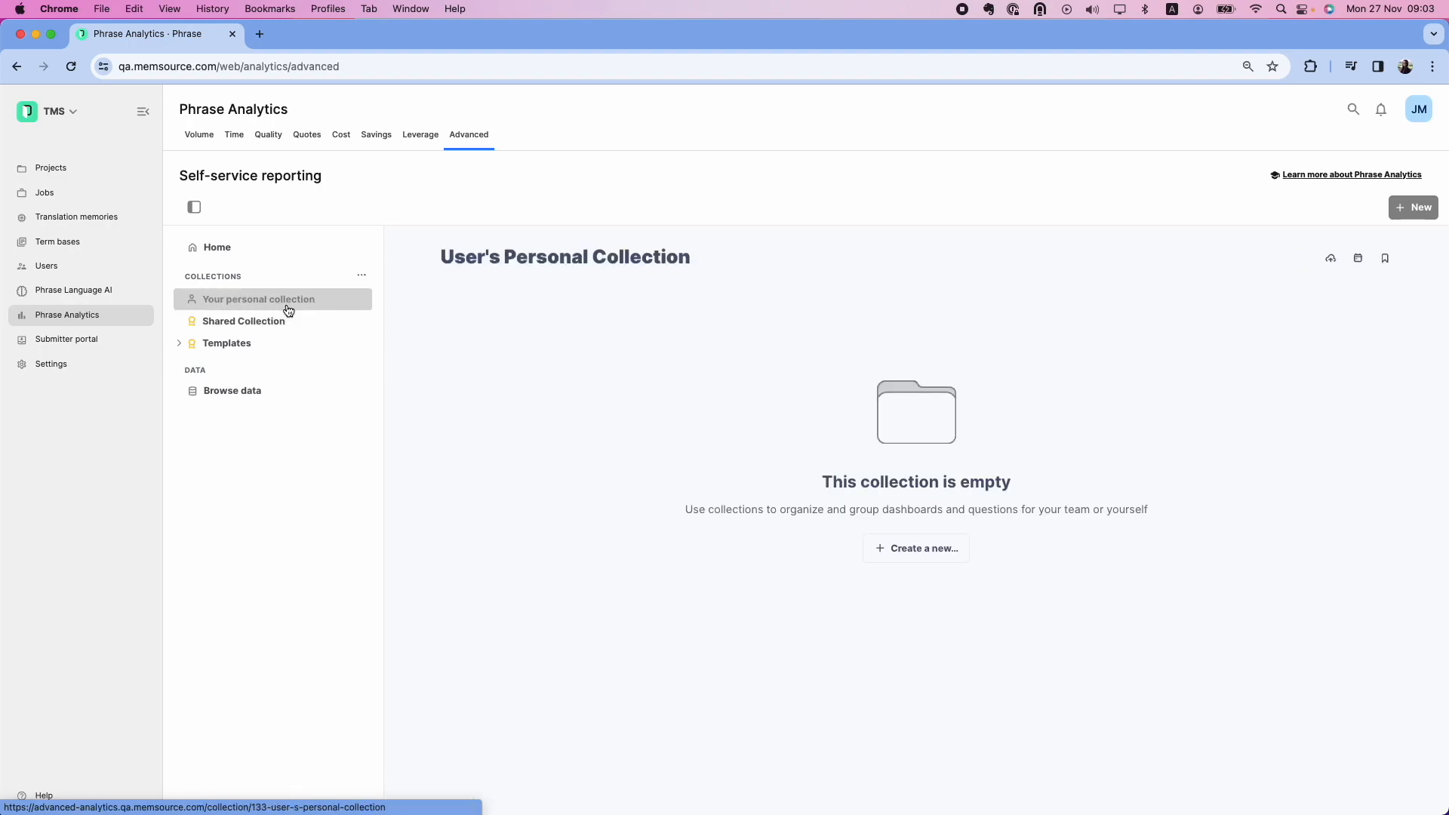